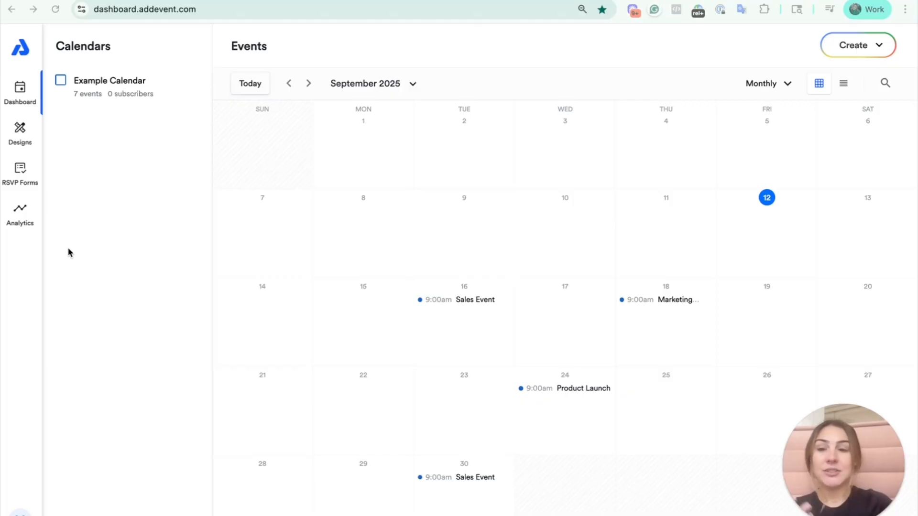
# - Look through the design templates, RSVP forms and analytics sections, ending back on the dashboard
pyautogui.click(20, 136)
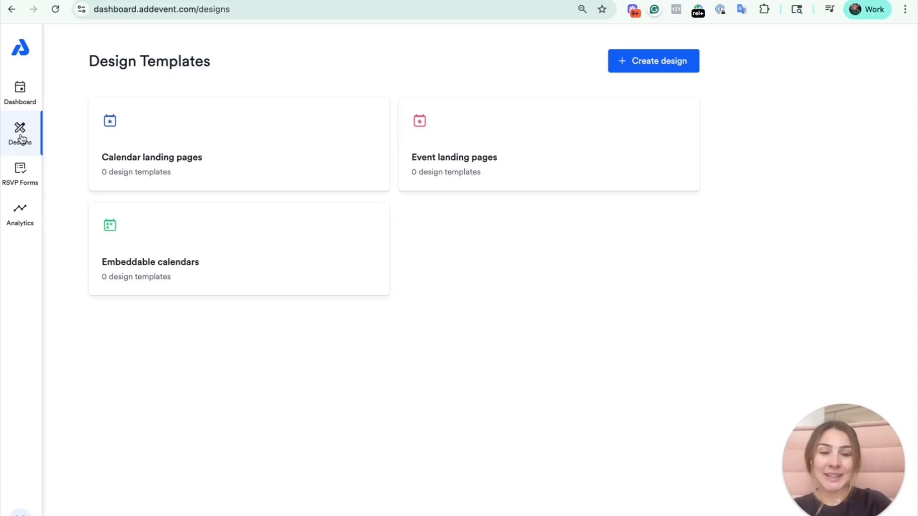
pyautogui.click(36, 175)
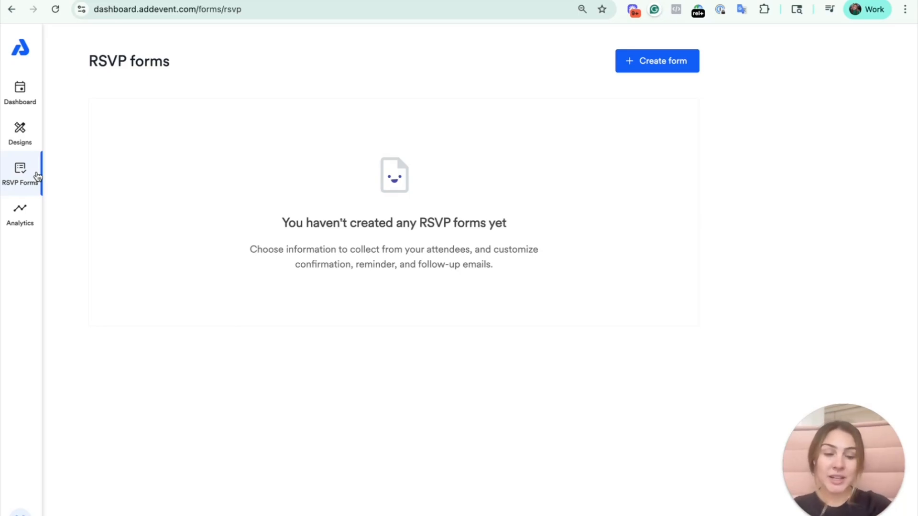
pyautogui.click(25, 211)
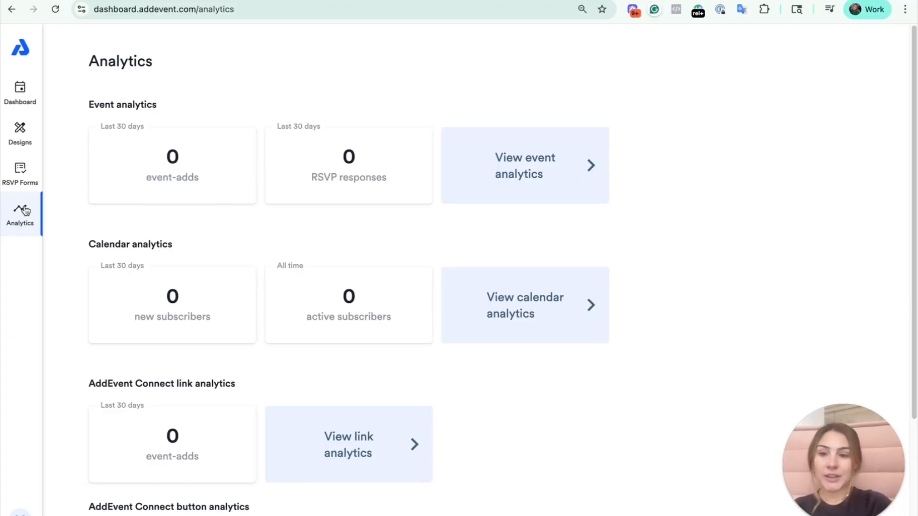
pyautogui.click(30, 87)
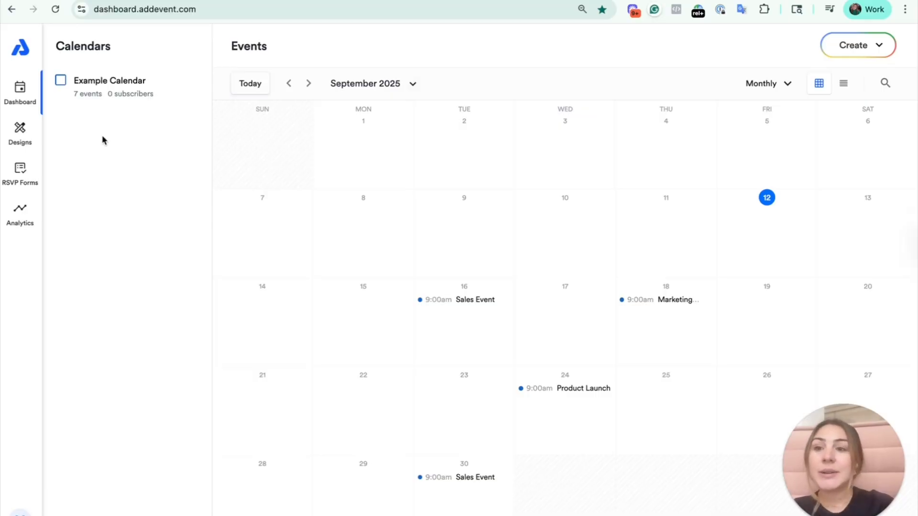
# - Create a new calendar named "Calendar # 2" with the default settings
pyautogui.click(839, 54)
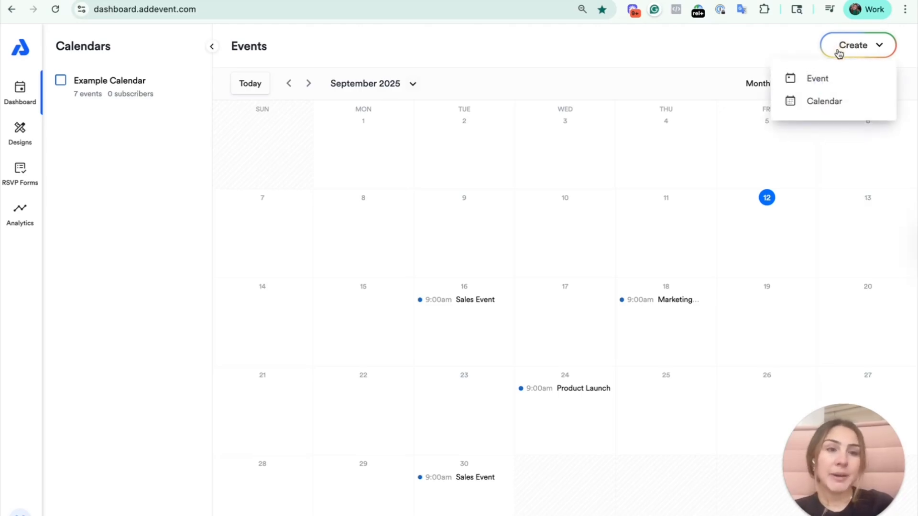
pyautogui.click(839, 101)
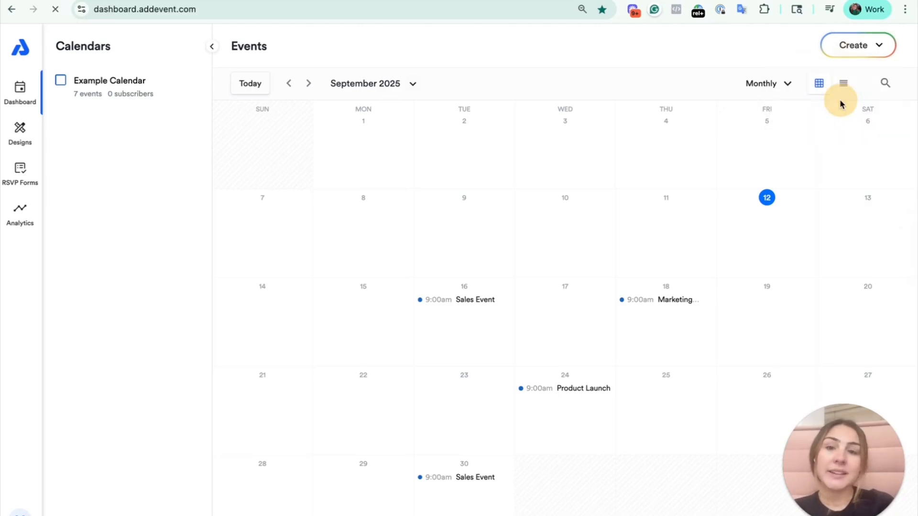
pyautogui.click(167, 82)
pyautogui.write('Cal')
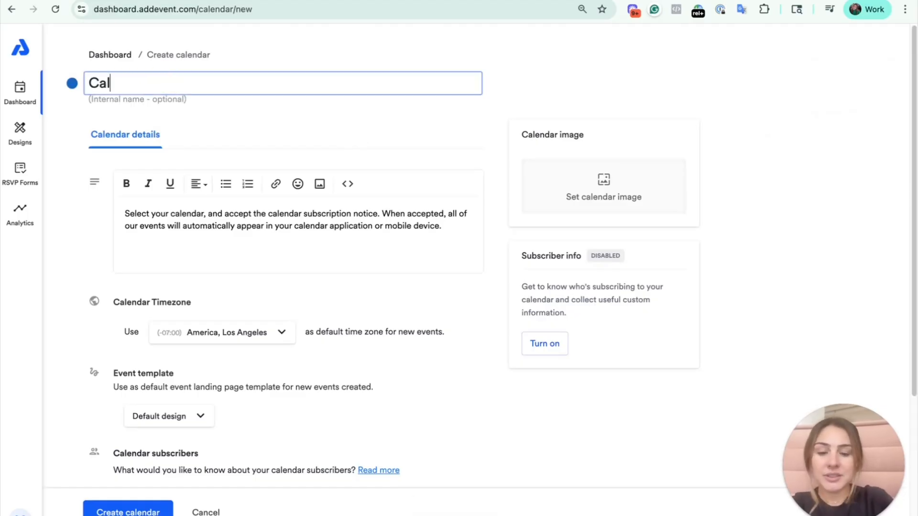
pyautogui.write('endar # 2')
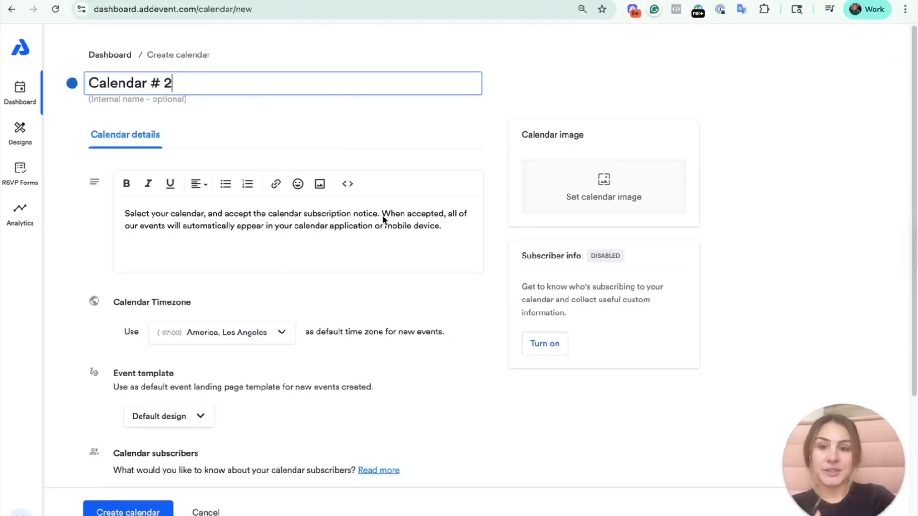
pyautogui.click(754, 95)
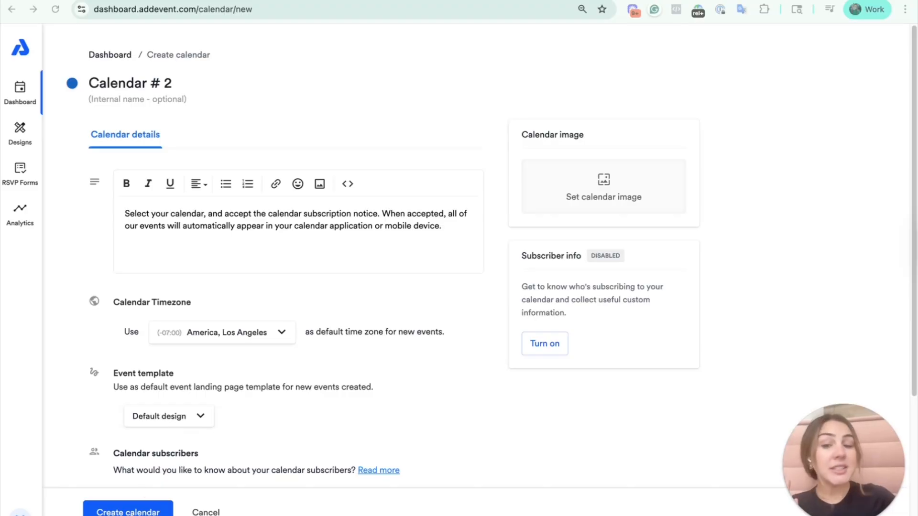
pyautogui.click(131, 513)
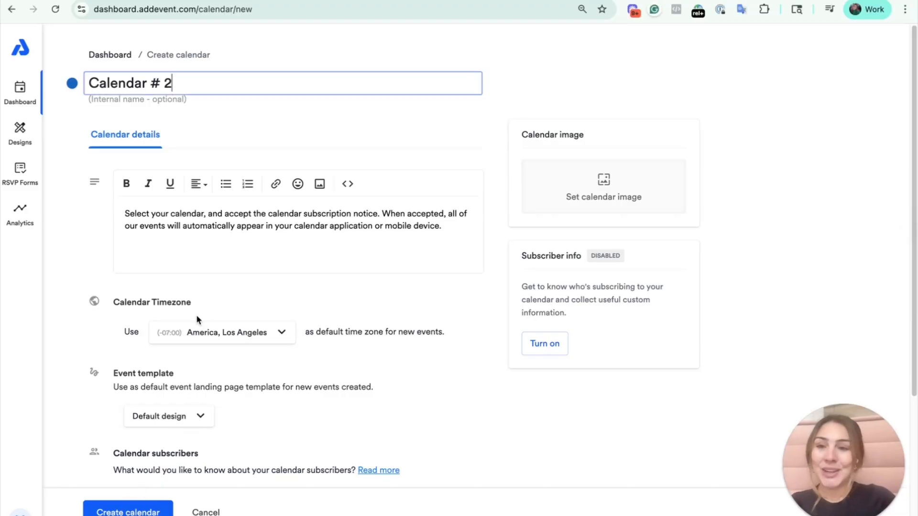
pyautogui.click(151, 512)
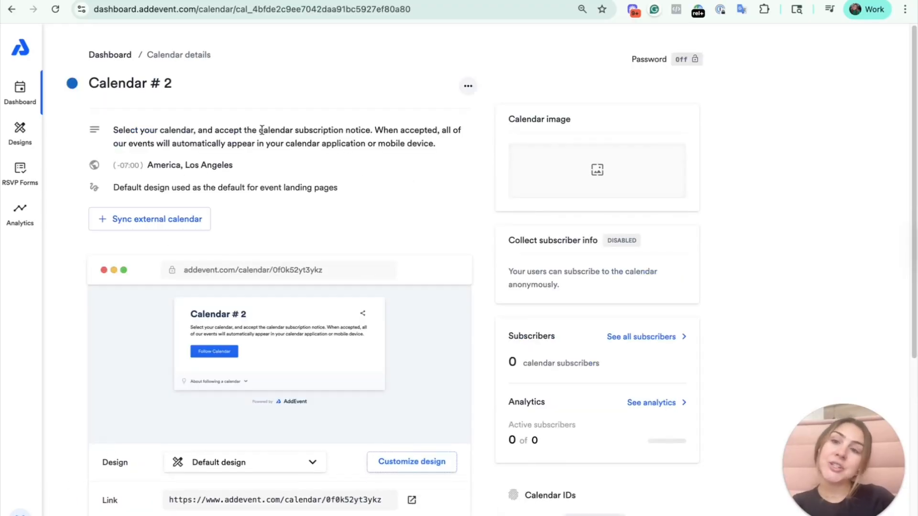
# - Examine the new calendar's details page, including its extra options, landing page design choices and links, and return to the dashboard
pyautogui.click(466, 86)
pyautogui.click(415, 217)
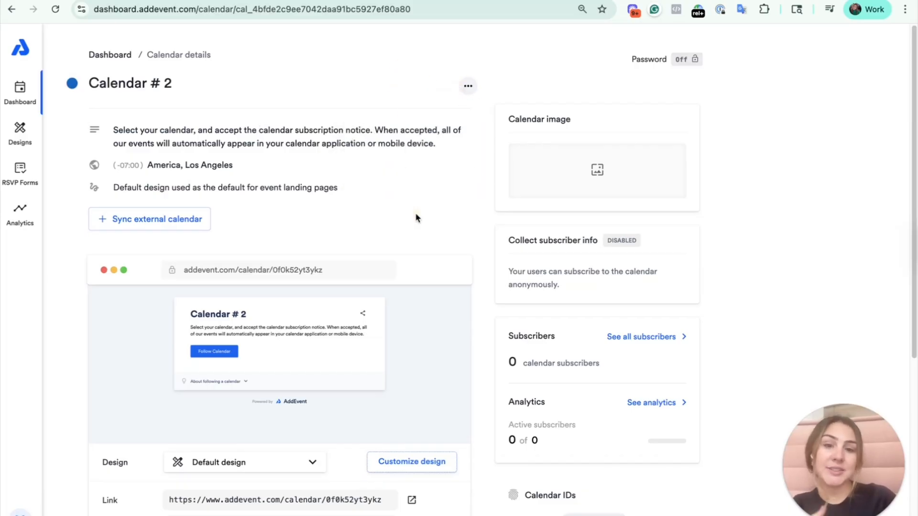
pyautogui.scroll(-6, 414, 225)
pyautogui.scroll(6, 414, 224)
pyautogui.scroll(-3, 414, 224)
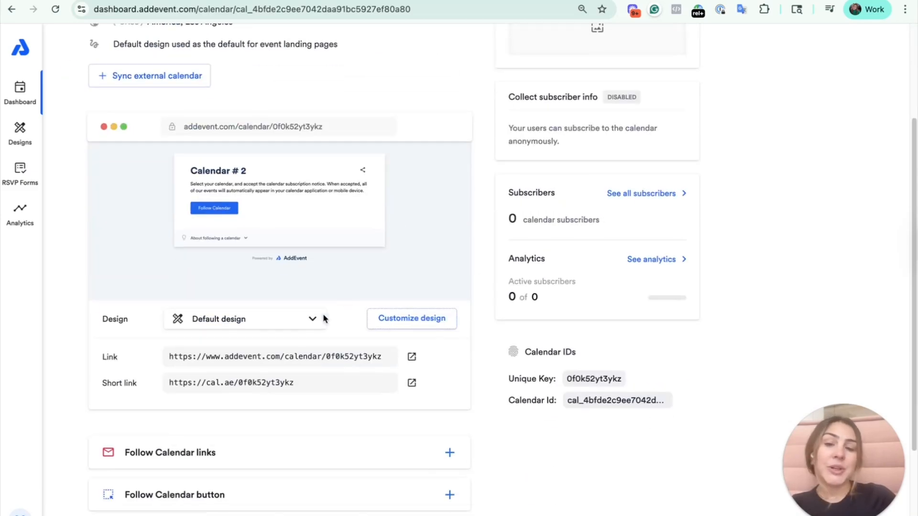
pyautogui.click(262, 325)
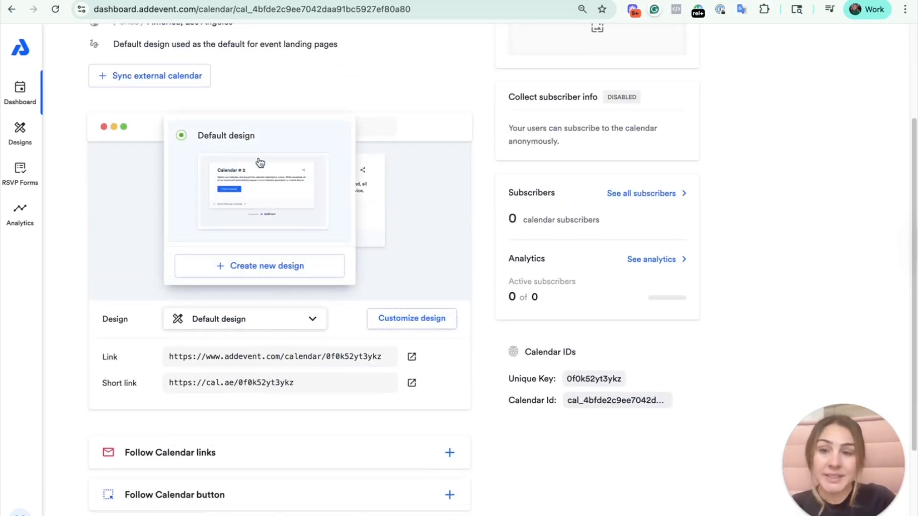
pyautogui.scroll(-3, 266, 203)
pyautogui.scroll(6, 348, 130)
pyautogui.click(347, 130)
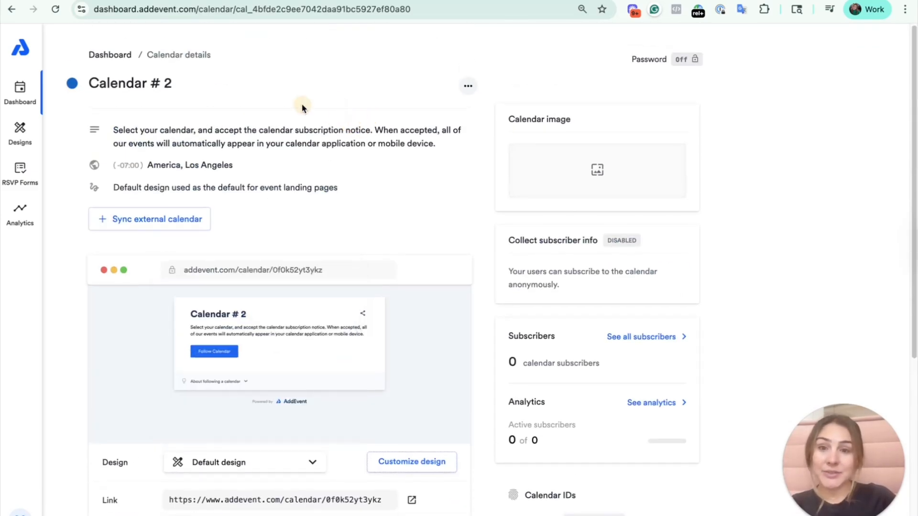
pyautogui.click(110, 55)
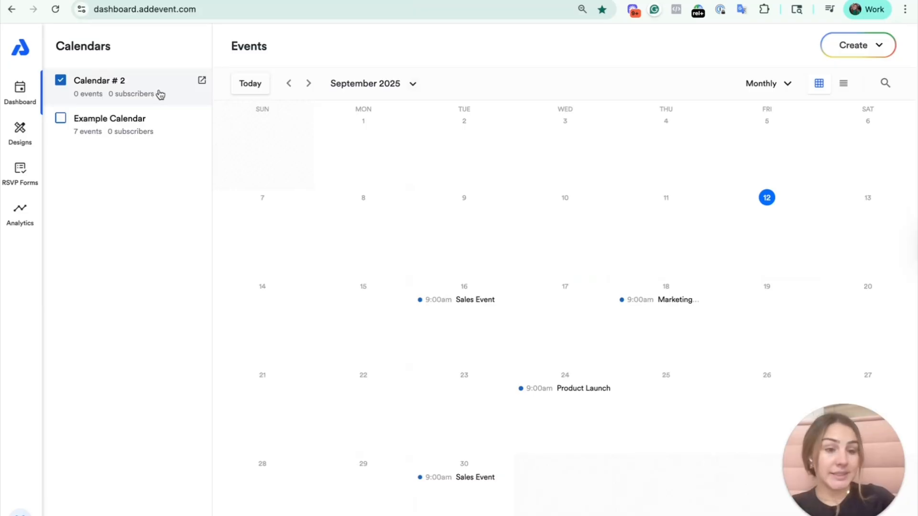
# - Show the Example Calendar's events in the monthly view and hide them again, leaving only Calendar # 2 selected
pyautogui.click(60, 121)
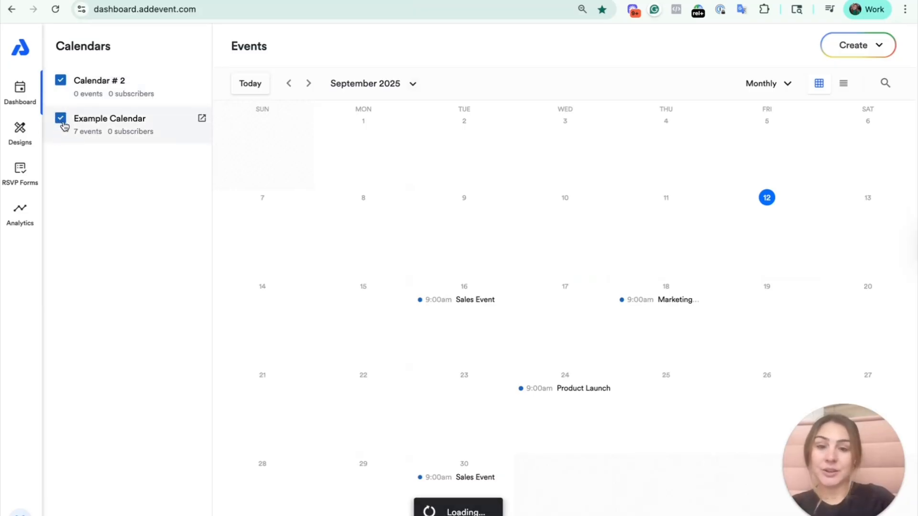
pyautogui.click(64, 125)
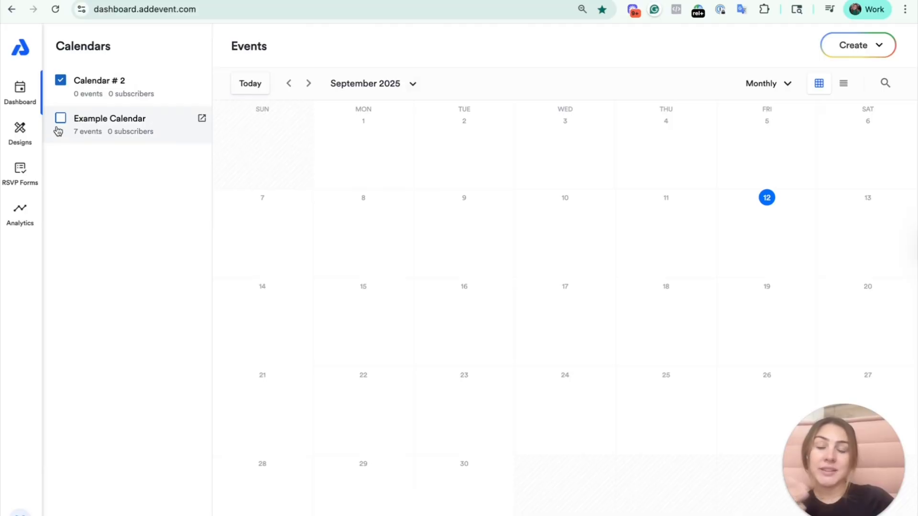
pyautogui.click(649, 235)
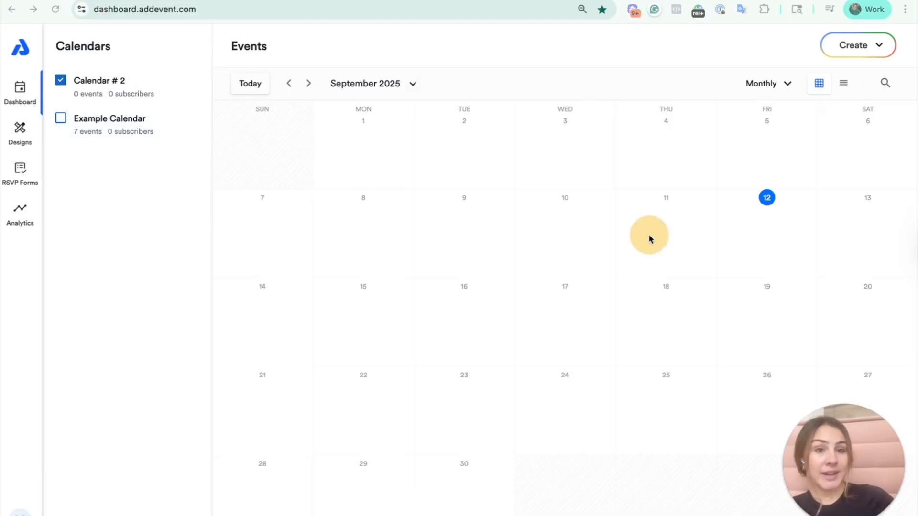
# - Create a single event titled "My Event!" in Calendar # 2, keeping the default date and time
pyautogui.click(855, 47)
pyautogui.click(855, 56)
pyautogui.click(850, 74)
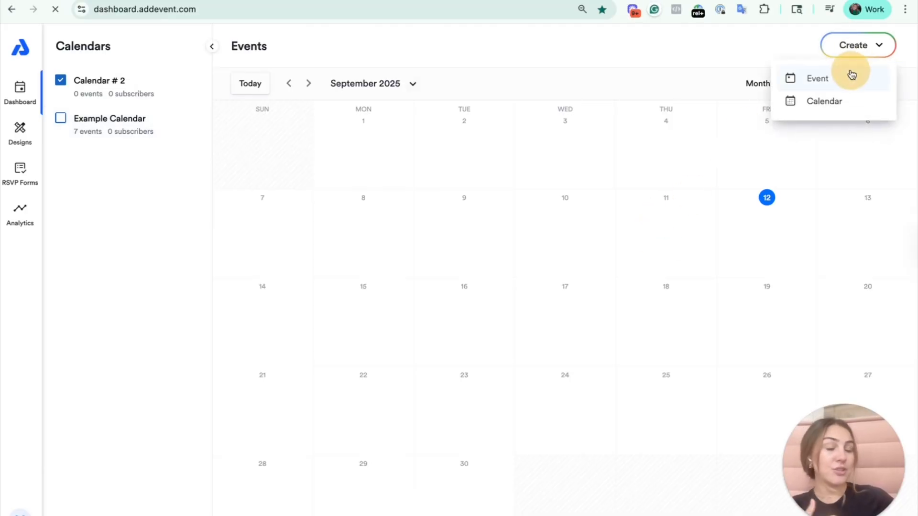
pyautogui.click(615, 86)
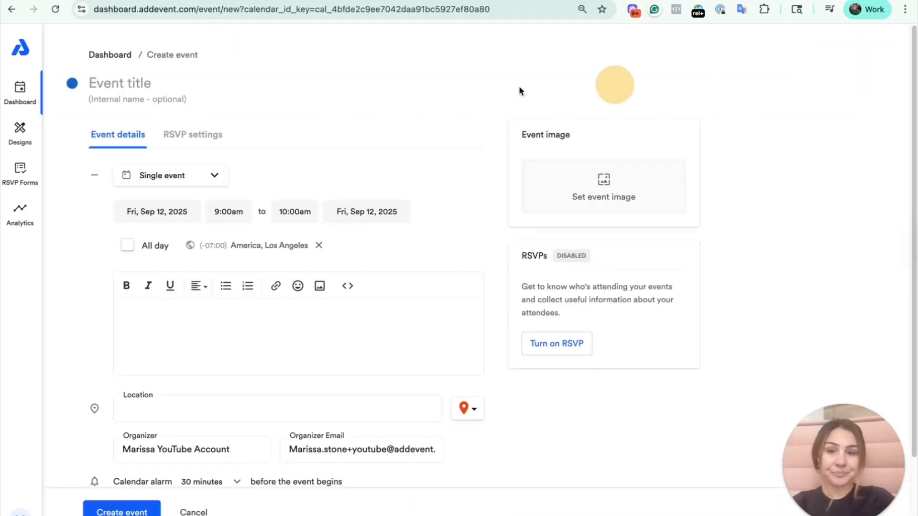
pyautogui.click(119, 87)
pyautogui.write('Event!')
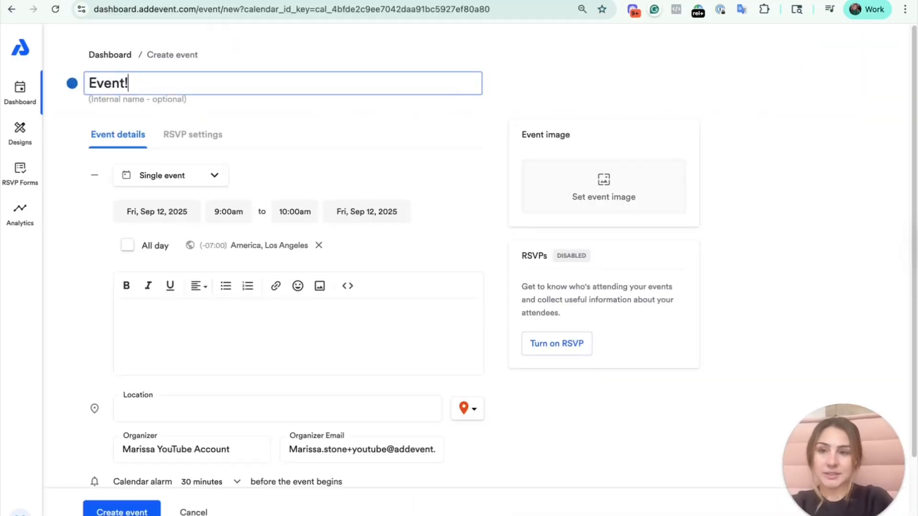
pyautogui.click(89, 83)
pyautogui.write('My')
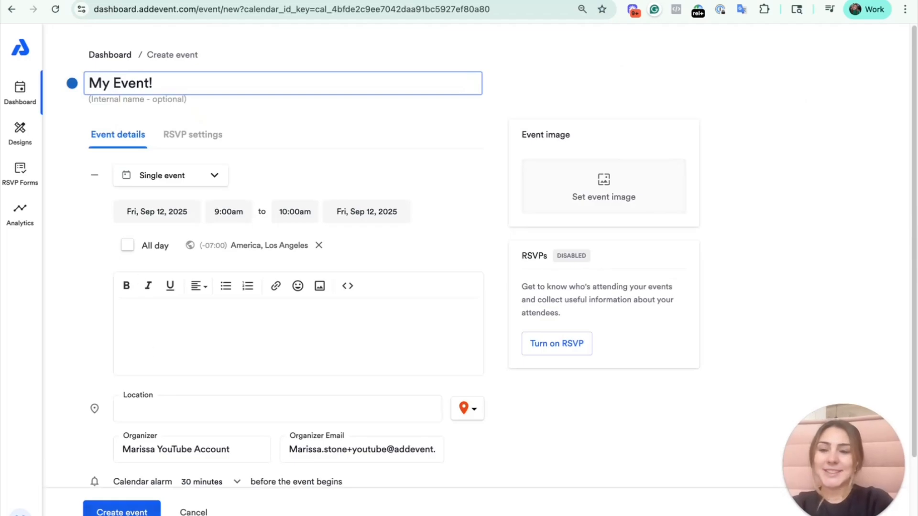
pyautogui.click(61, 514)
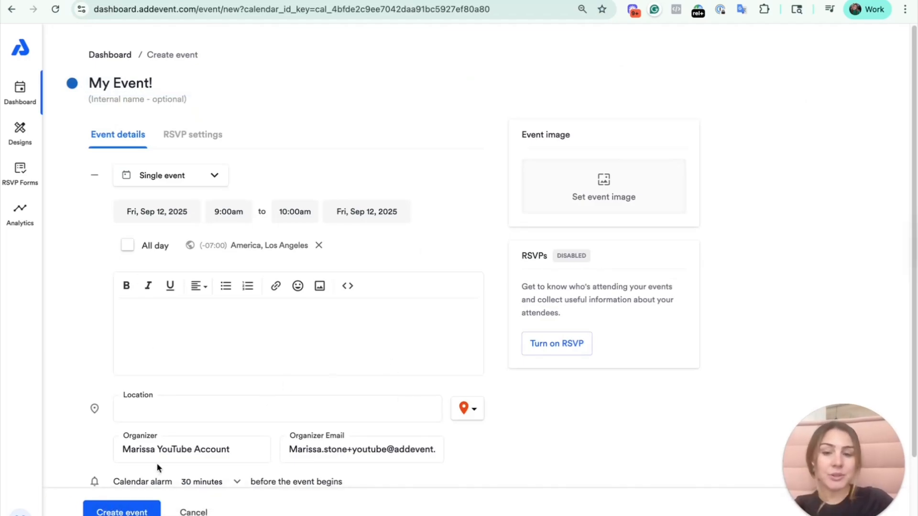
pyautogui.click(120, 511)
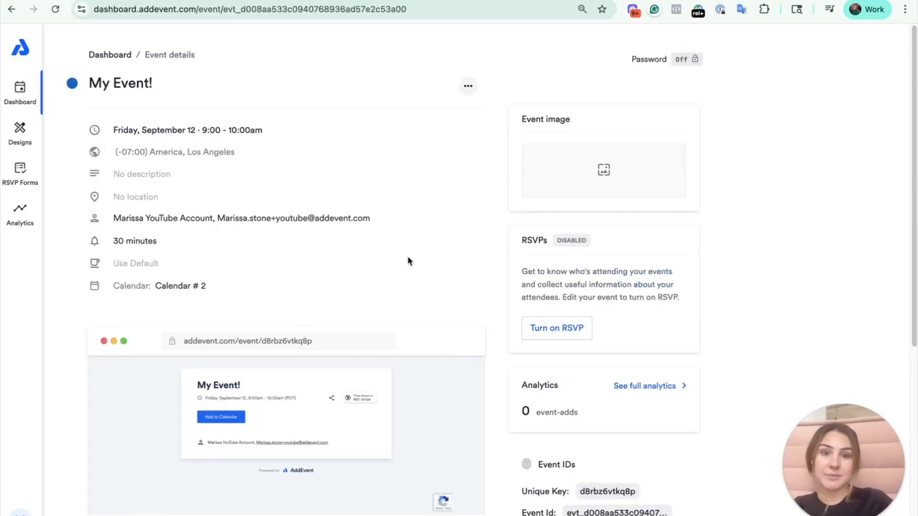
# - Return to the dashboard and show the Example Calendar's events together with those of Calendar # 2
pyautogui.click(108, 55)
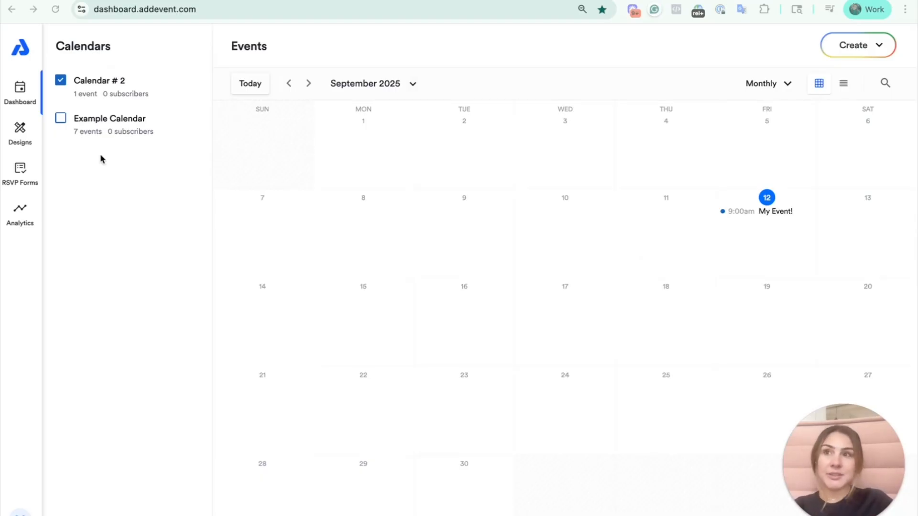
pyautogui.click(61, 120)
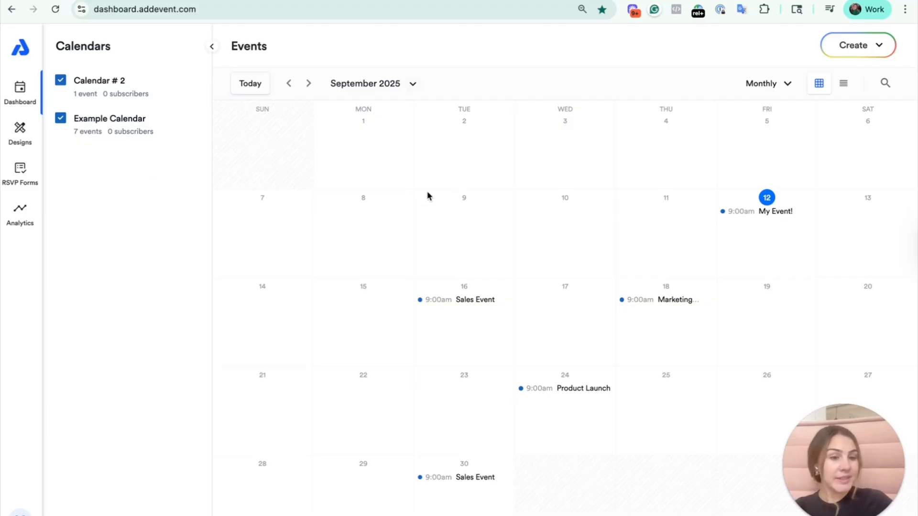
# - Create a new calendar named "Calendar #3" with red as its color, and return to the dashboard
pyautogui.click(860, 47)
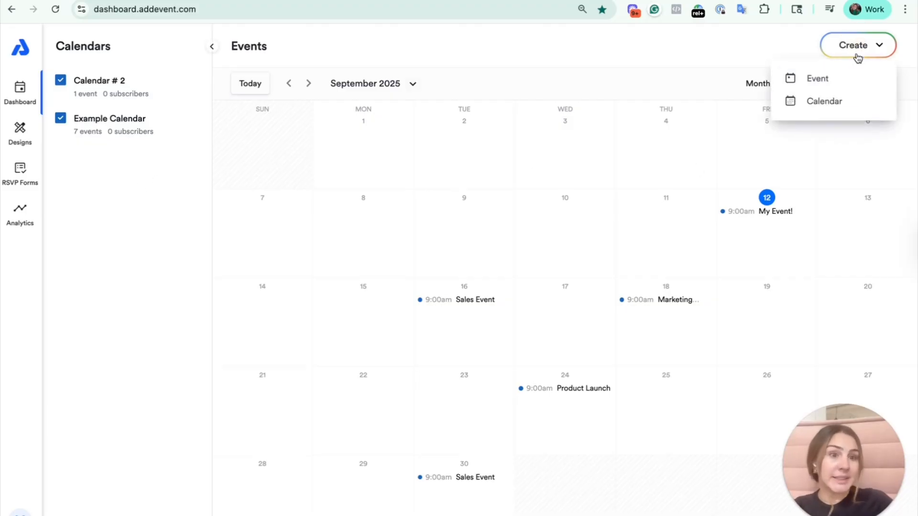
pyautogui.click(845, 103)
pyautogui.click(189, 86)
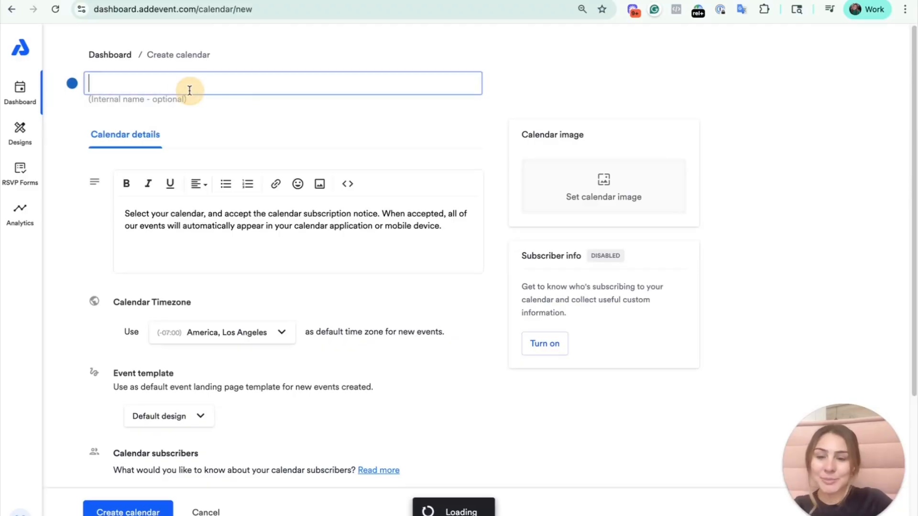
pyautogui.write('Calendar #3')
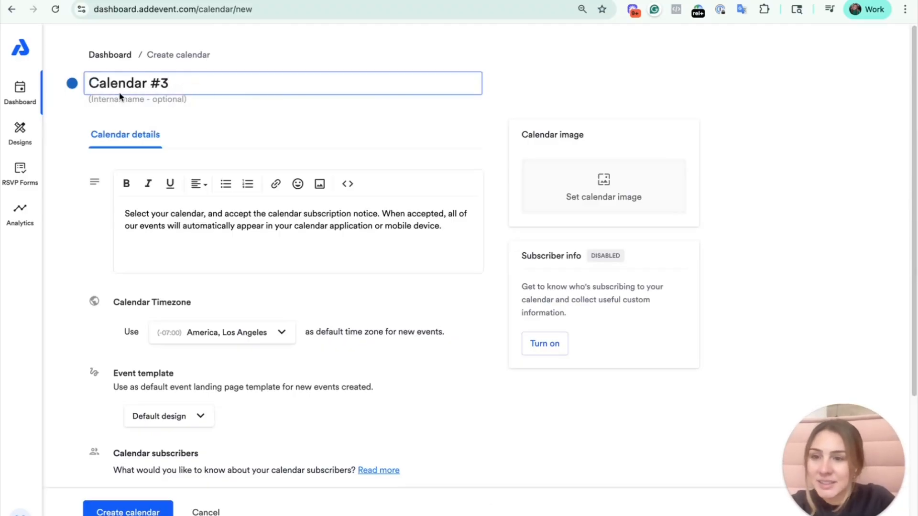
pyautogui.click(67, 84)
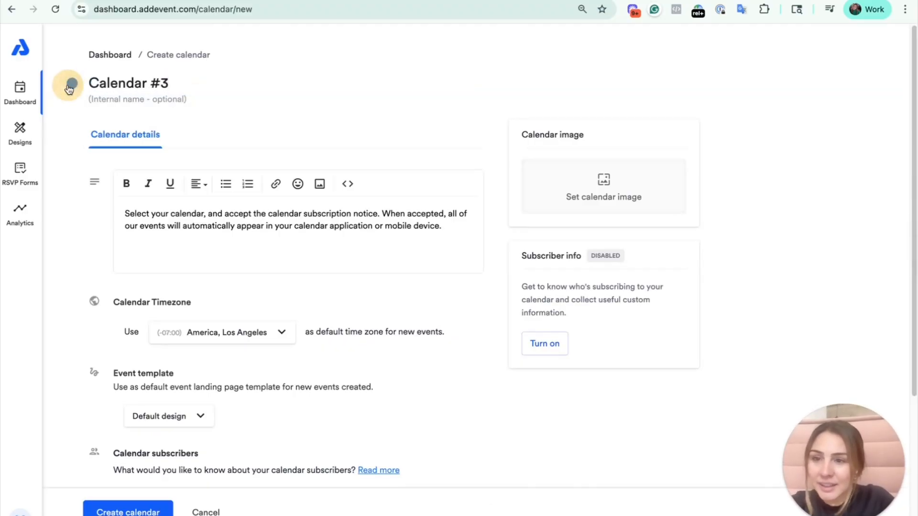
pyautogui.click(113, 116)
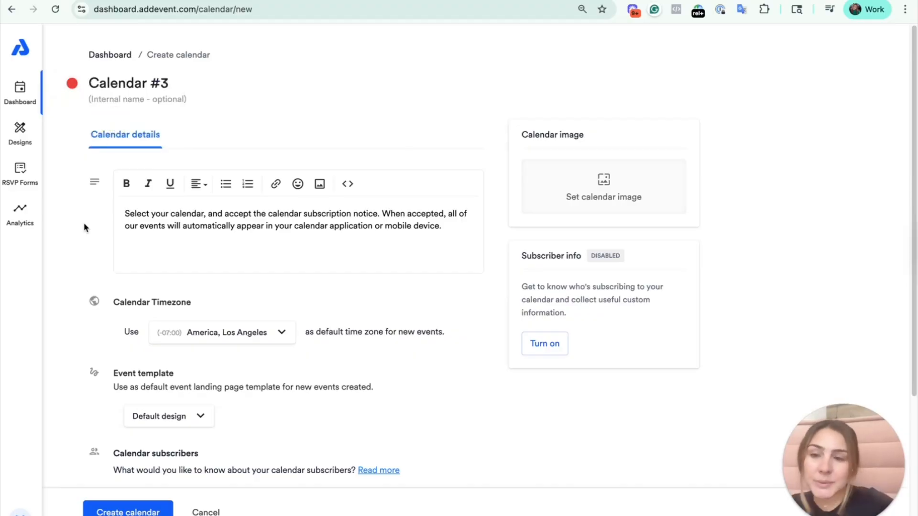
pyautogui.scroll(-5, 84, 224)
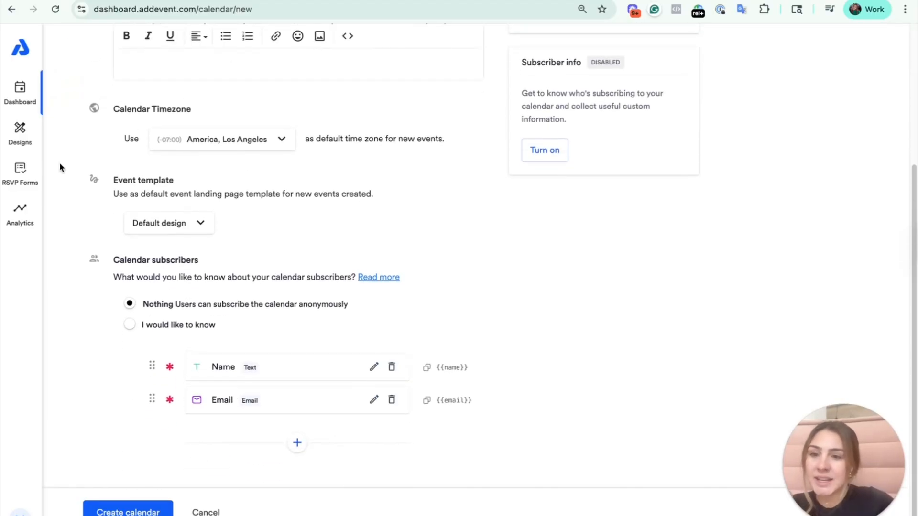
pyautogui.click(143, 509)
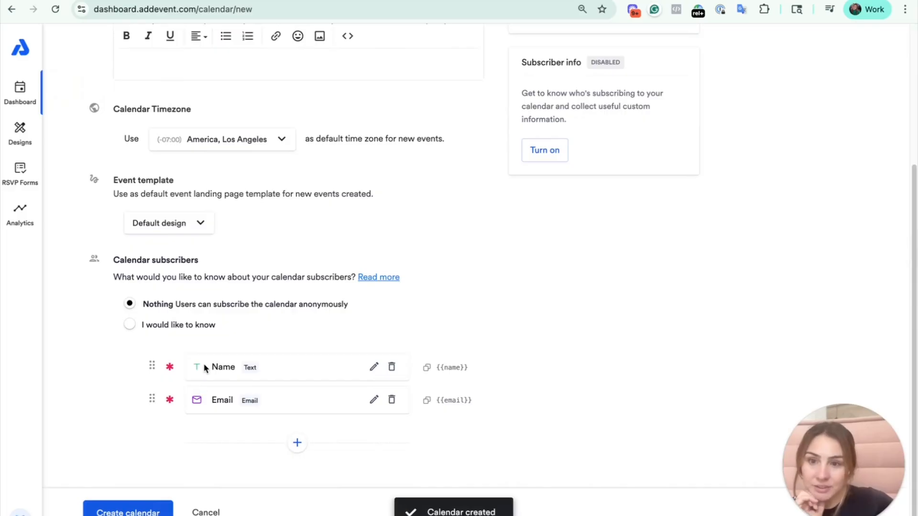
pyautogui.click(106, 56)
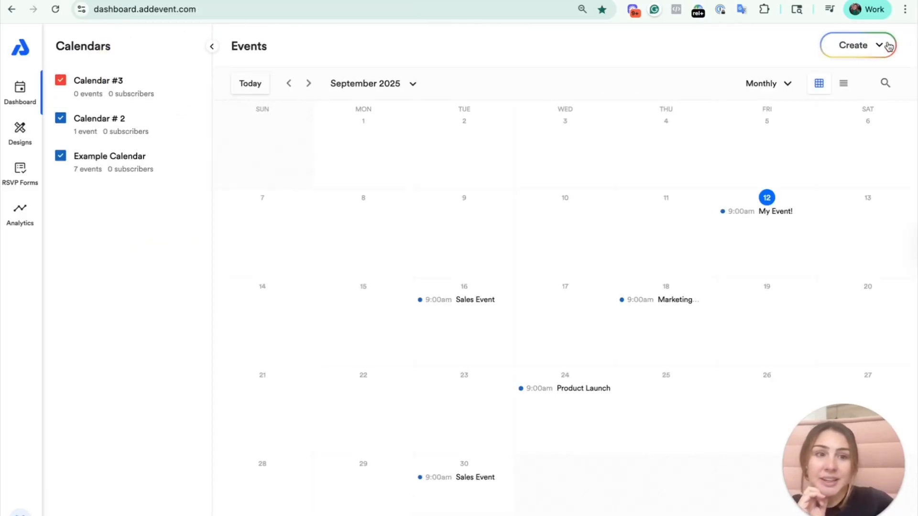
# - Create a single event titled "My Calendar 3 Event" in Calendar #3, keeping the default date and time, and return to the dashboard
pyautogui.click(888, 46)
pyautogui.click(865, 79)
pyautogui.click(176, 86)
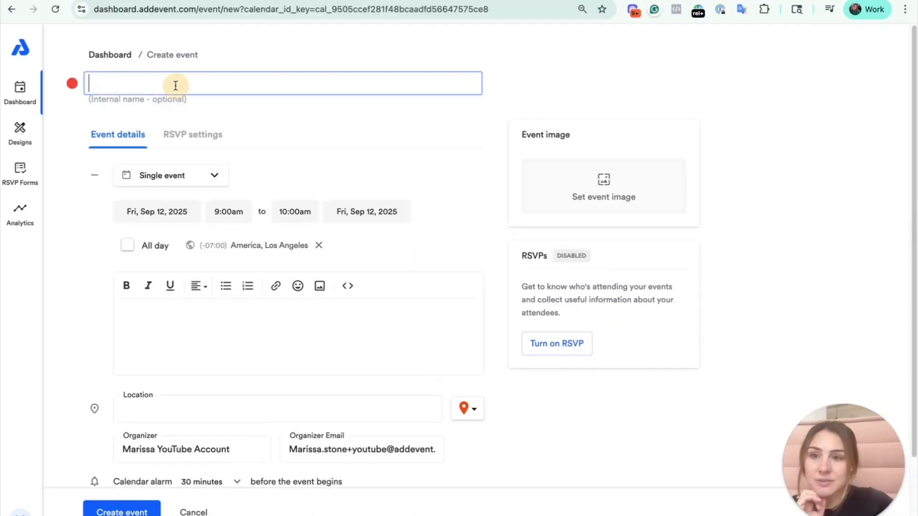
pyautogui.write('My Calendar ')
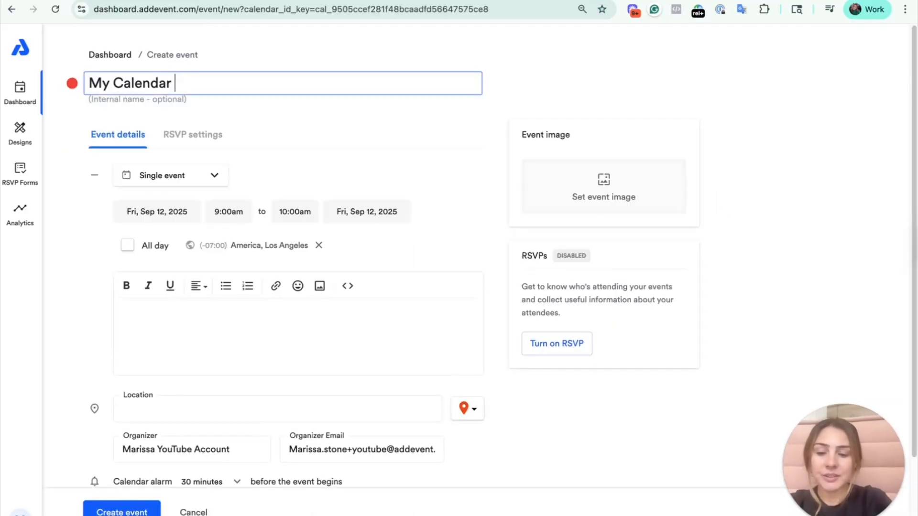
pyautogui.write('3 Event')
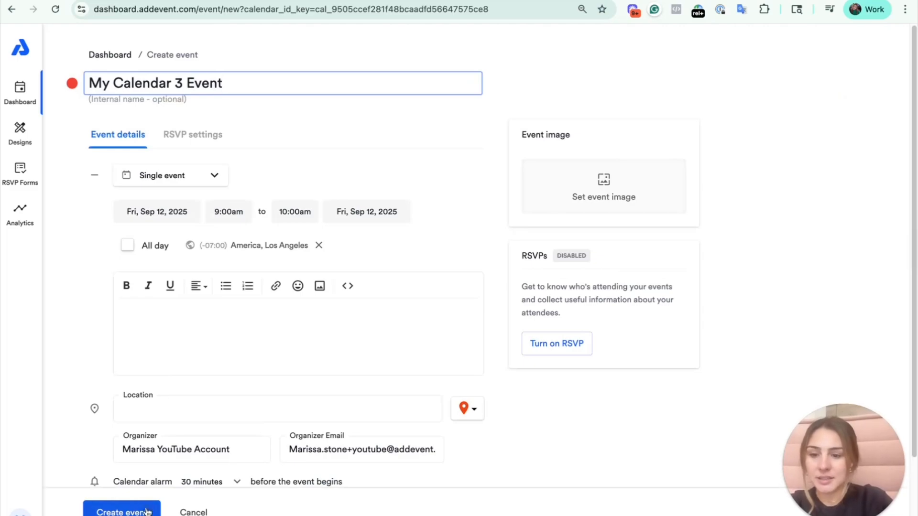
pyautogui.click(146, 512)
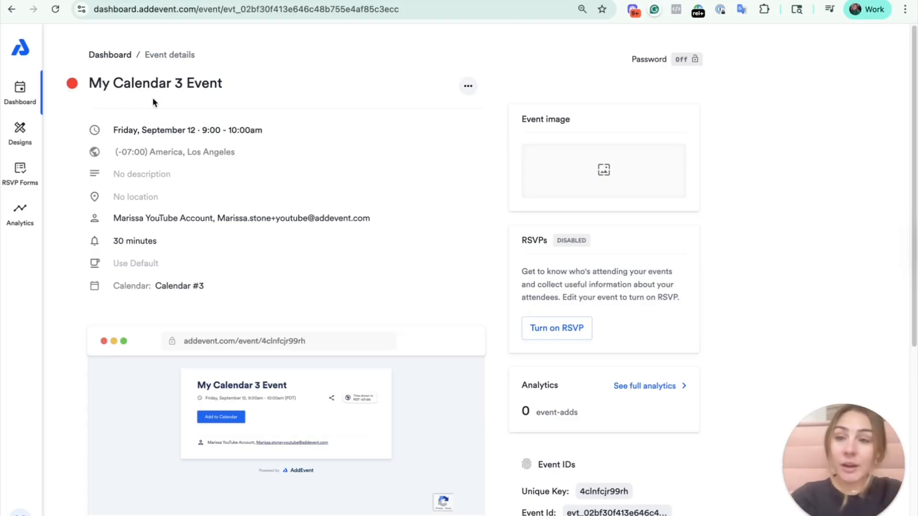
pyautogui.click(120, 57)
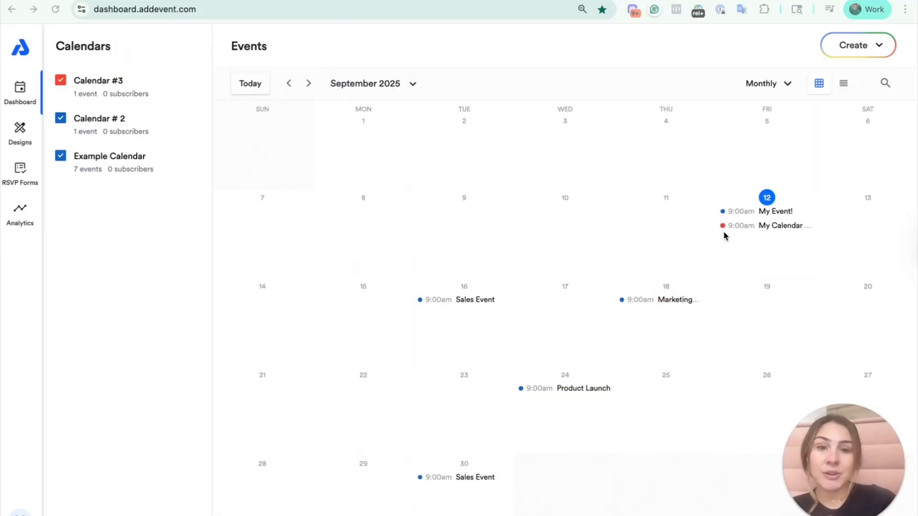
pyautogui.click(581, 34)
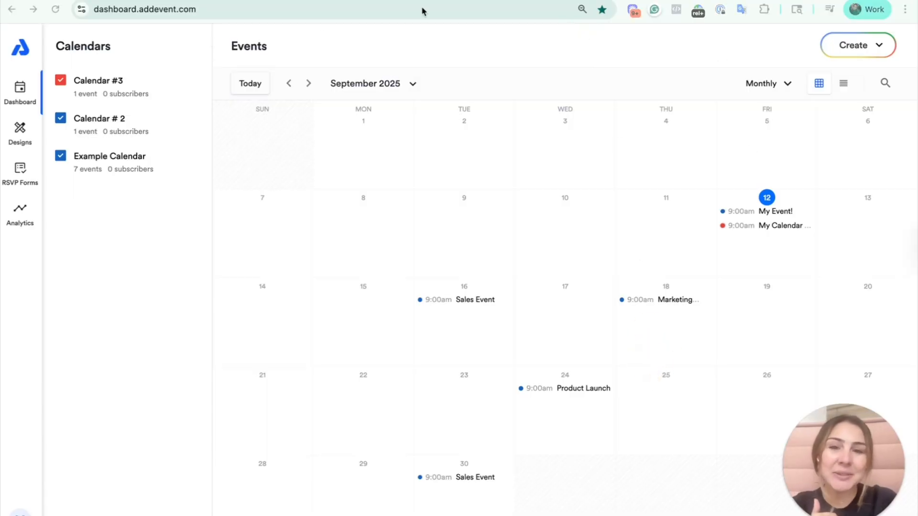
pyautogui.click(463, 92)
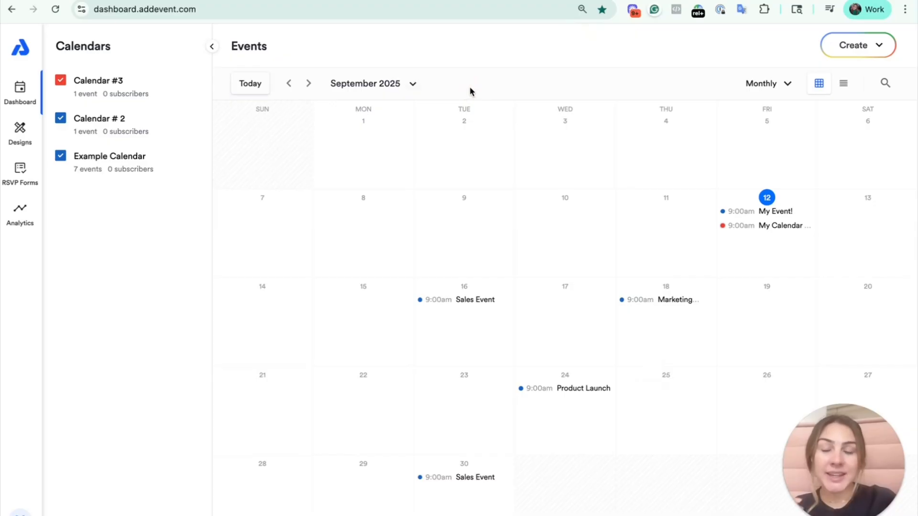
# - Show the dashboard's events in the weekly view and switch back to the monthly view
pyautogui.click(749, 84)
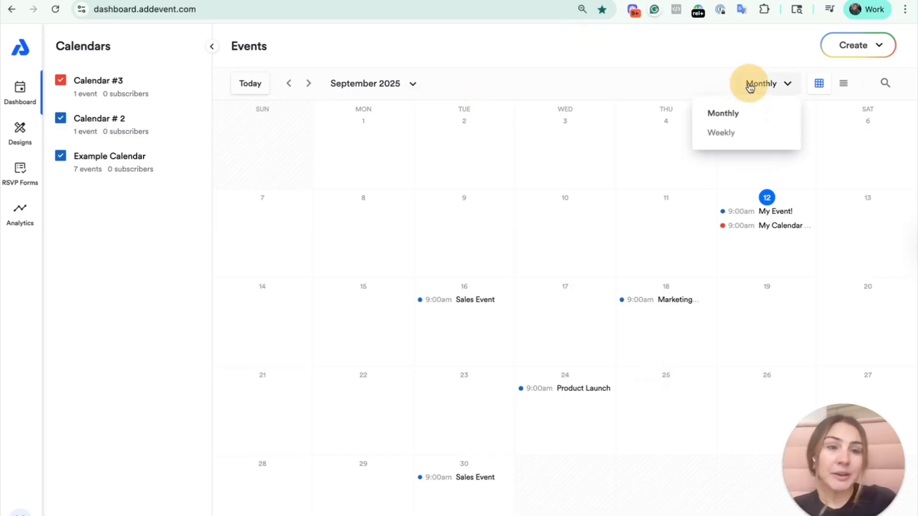
pyautogui.click(754, 133)
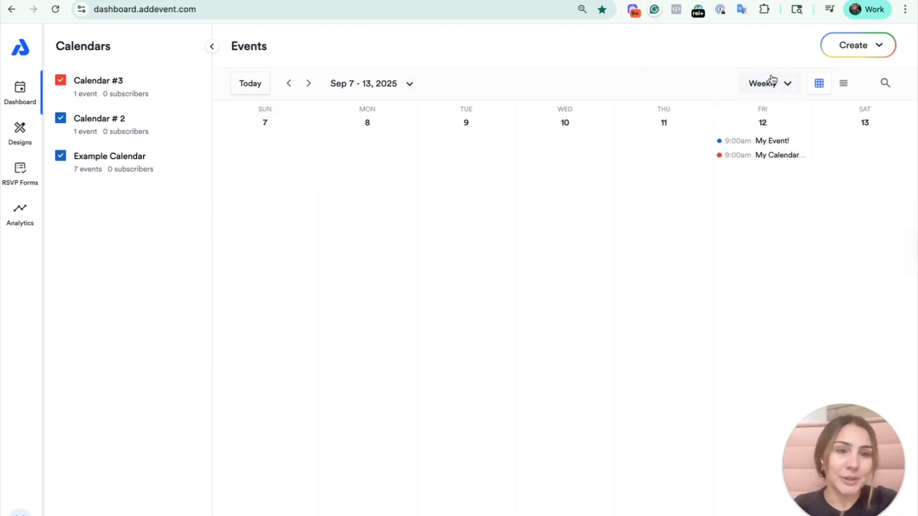
pyautogui.click(779, 86)
pyautogui.click(769, 115)
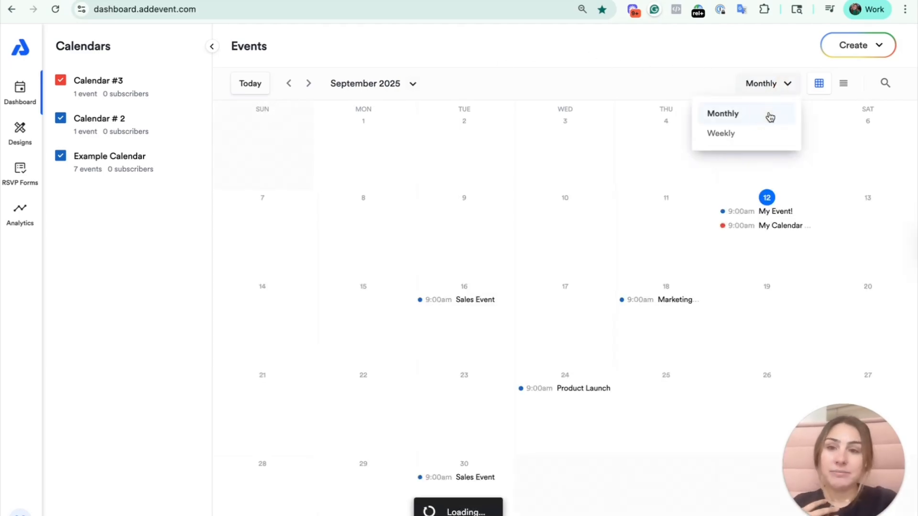
# - Show the events as a list and look through the available sort orders, keeping the start date (earliest to latest) order
pyautogui.click(842, 85)
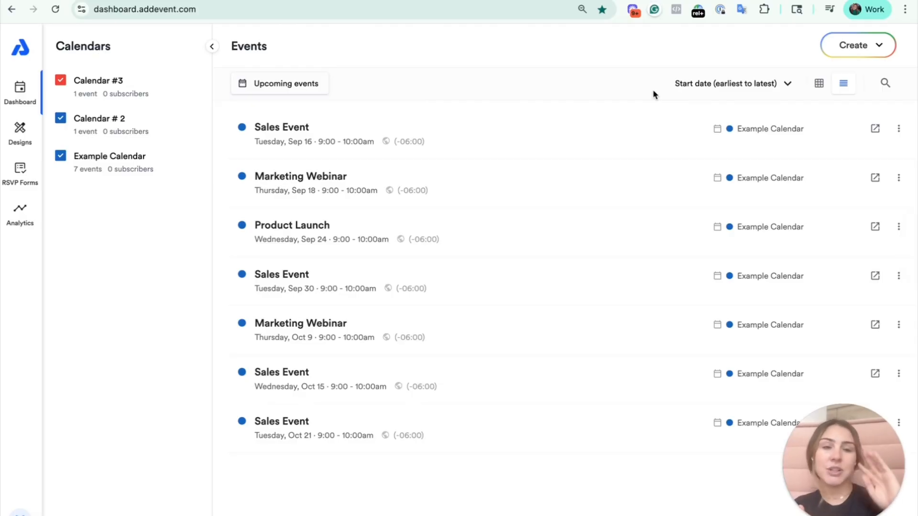
pyautogui.click(693, 93)
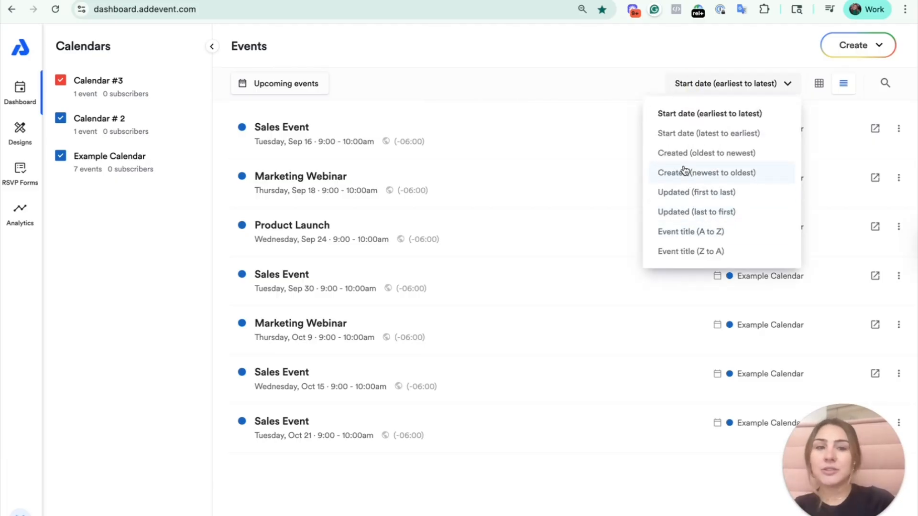
pyautogui.click(571, 62)
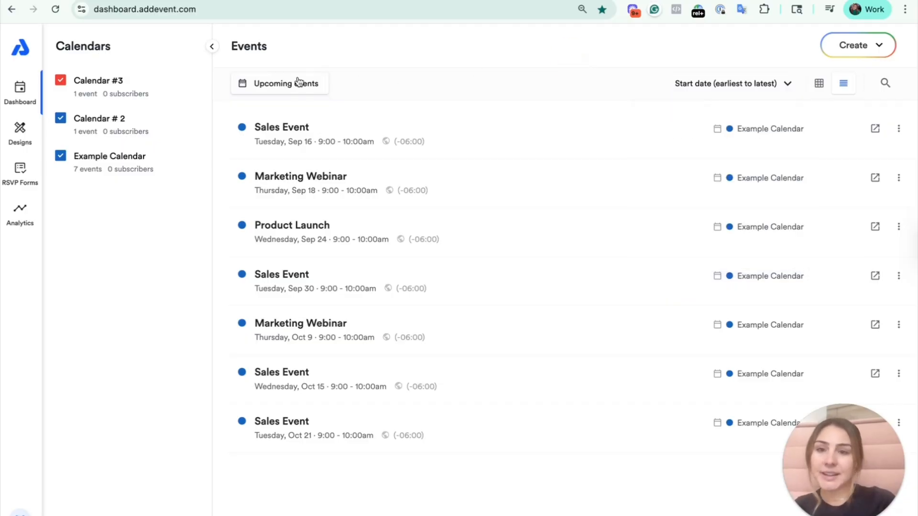
# - Filter the event list to past events and check the custom and upcoming date range options
pyautogui.click(273, 84)
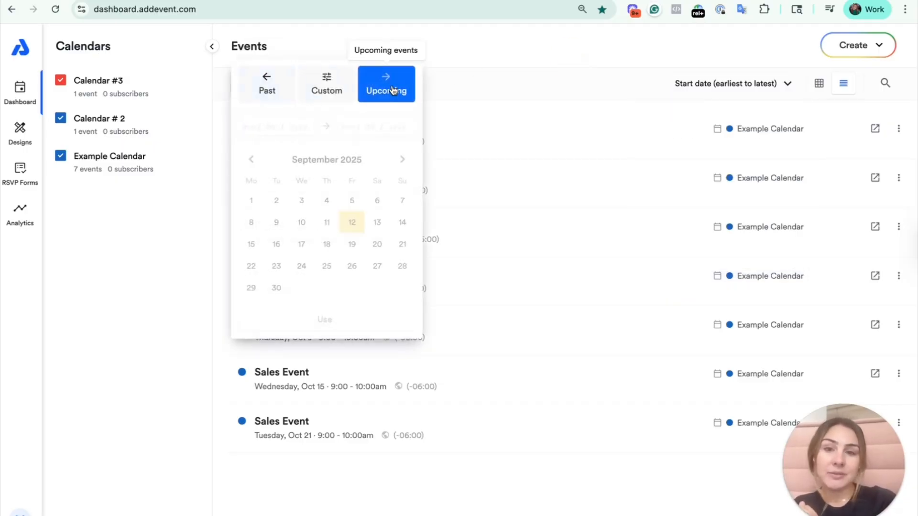
pyautogui.click(286, 91)
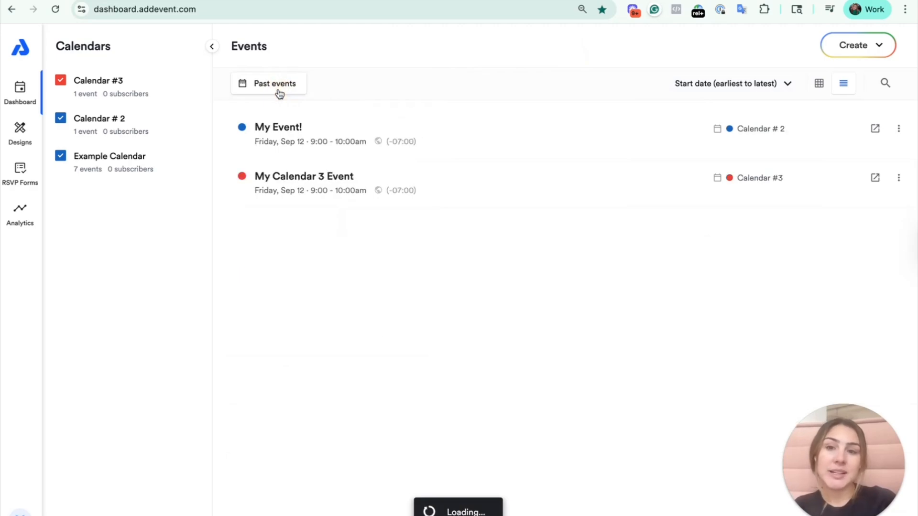
pyautogui.click(280, 86)
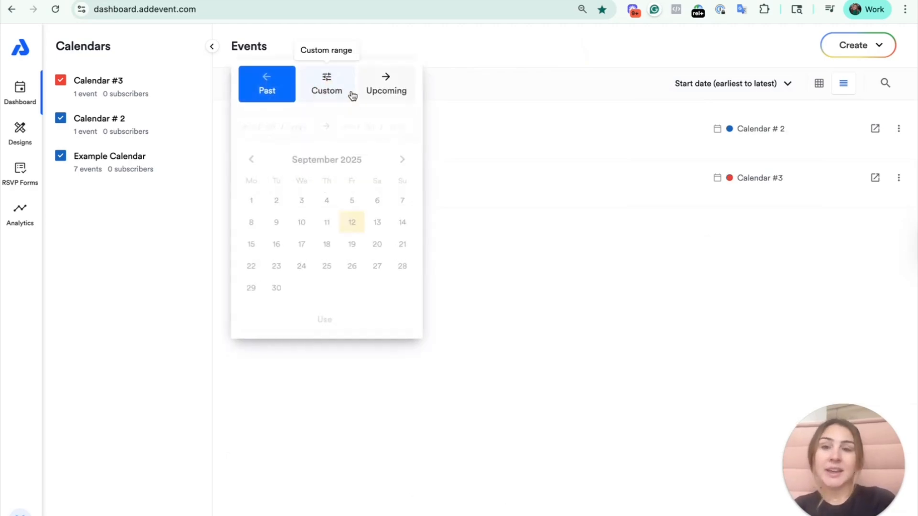
pyautogui.click(352, 95)
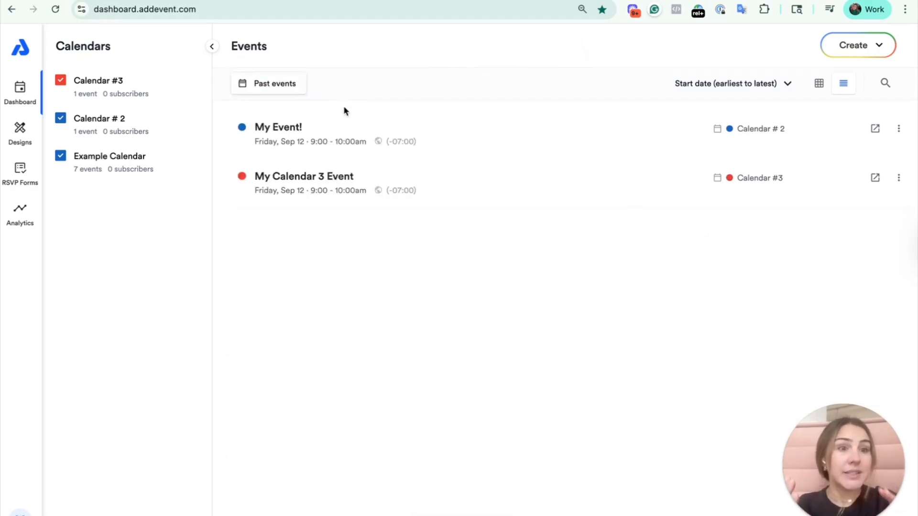
# - Search the dashboard for "event" and close the search
pyautogui.click(884, 84)
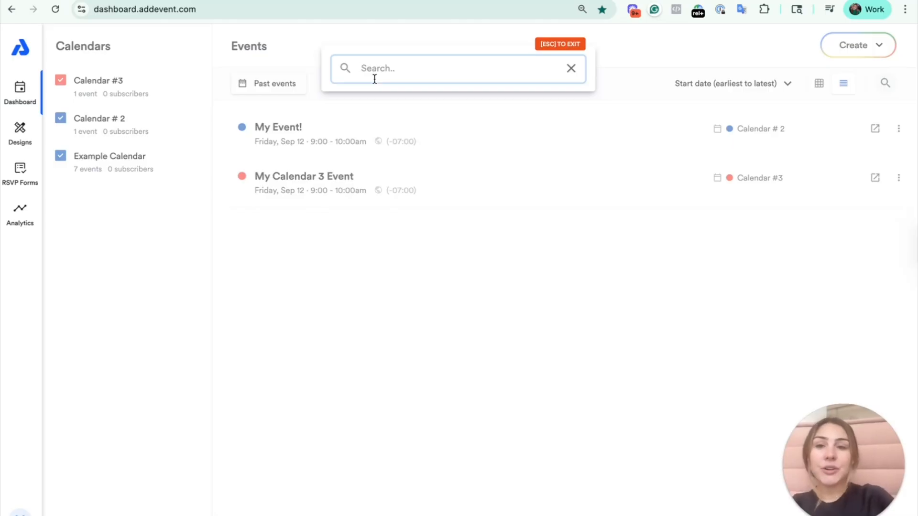
pyautogui.write('event')
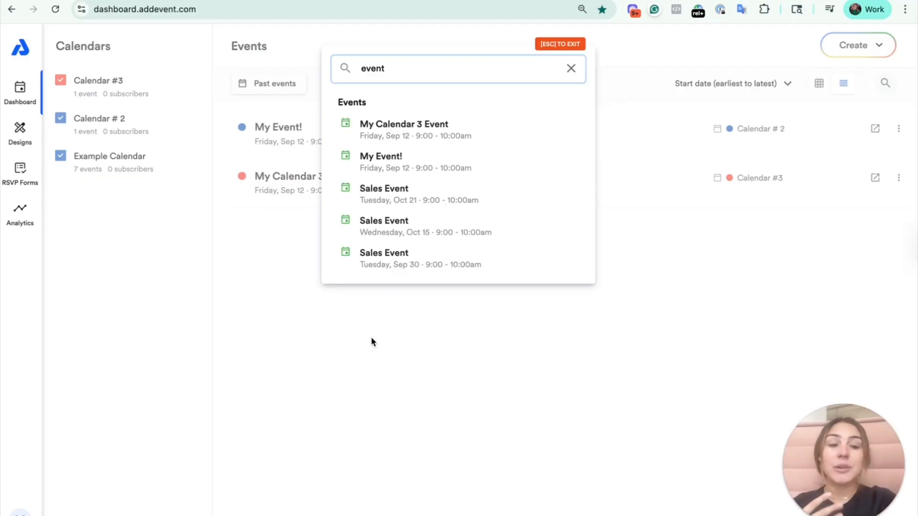
pyautogui.press('Escape')
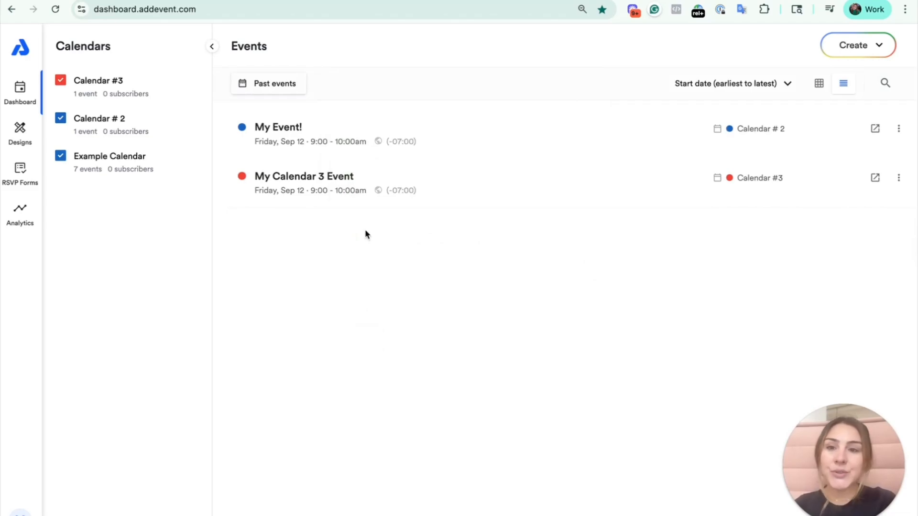
# - Return to the monthly calendar grid, view the details page of the September 16 Sales Event, and go back to the dashboard
pyautogui.click(818, 83)
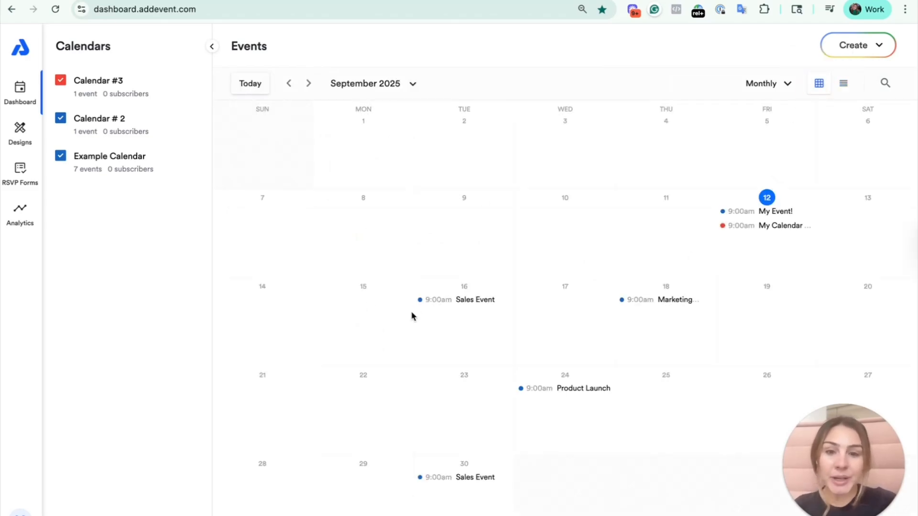
pyautogui.click(464, 301)
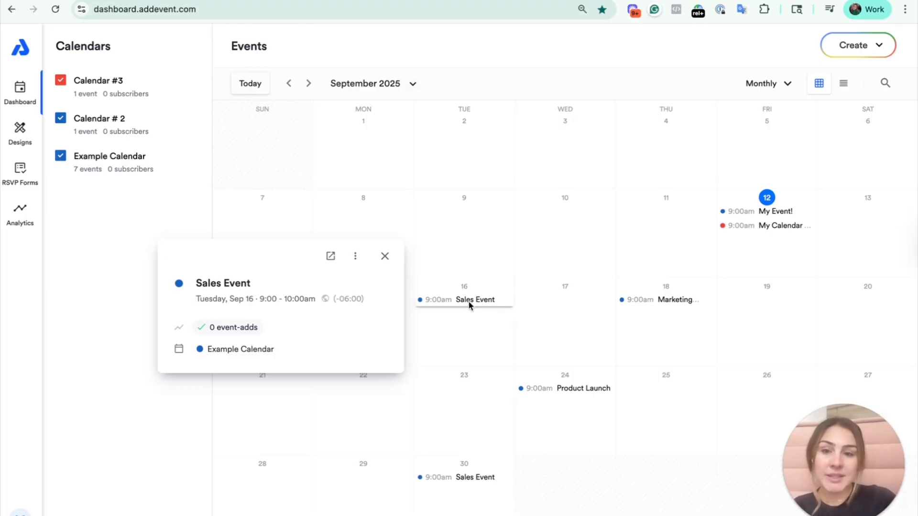
pyautogui.click(202, 286)
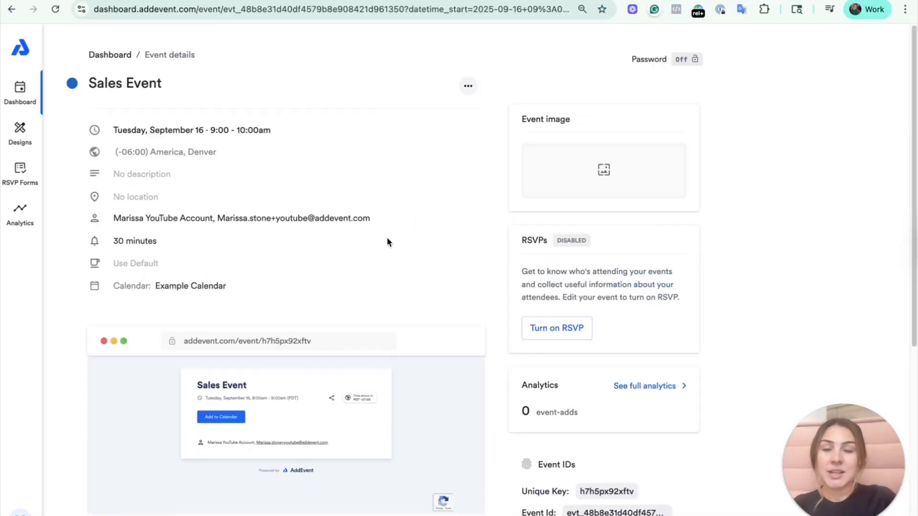
pyautogui.click(7, 10)
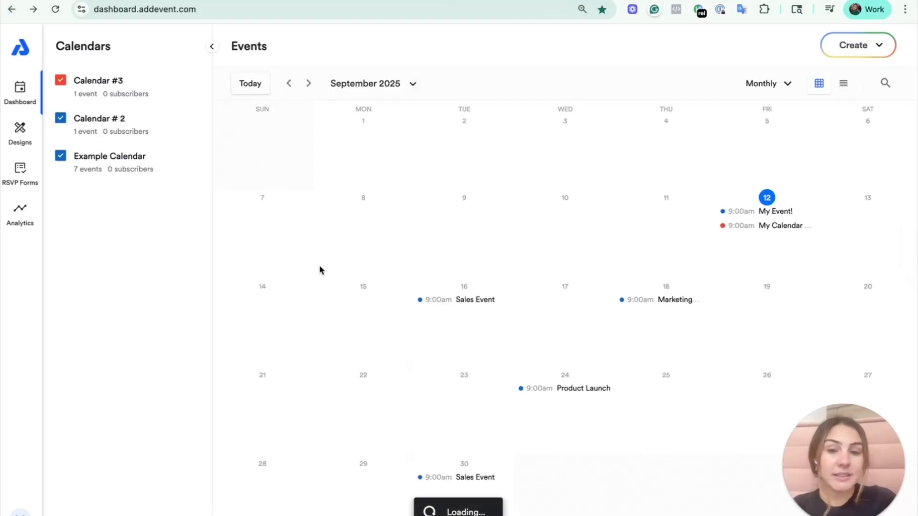
# - Review the action options in the September 16 Sales Event's preview and open its details page
pyautogui.click(438, 301)
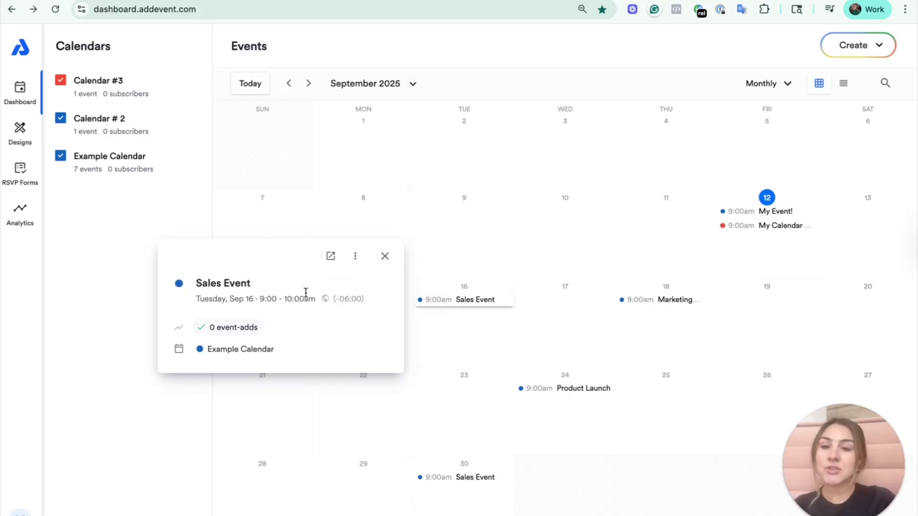
pyautogui.click(354, 257)
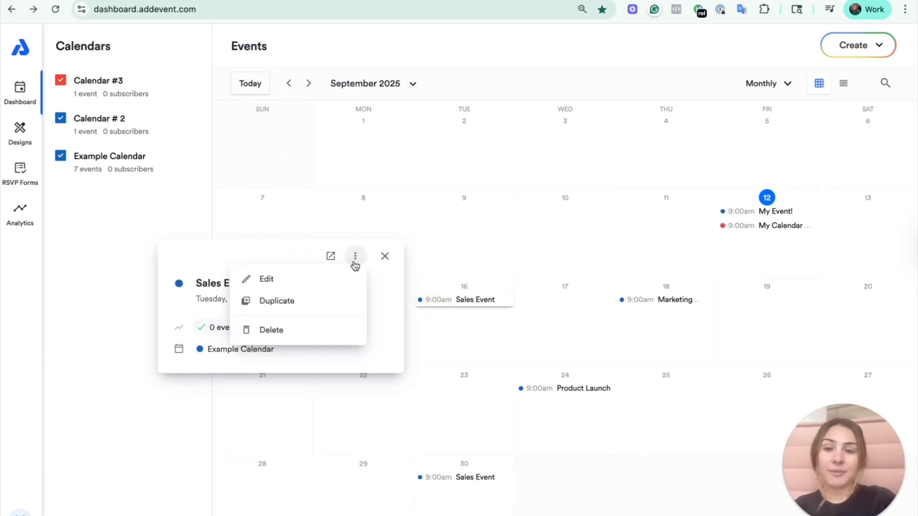
pyautogui.click(215, 279)
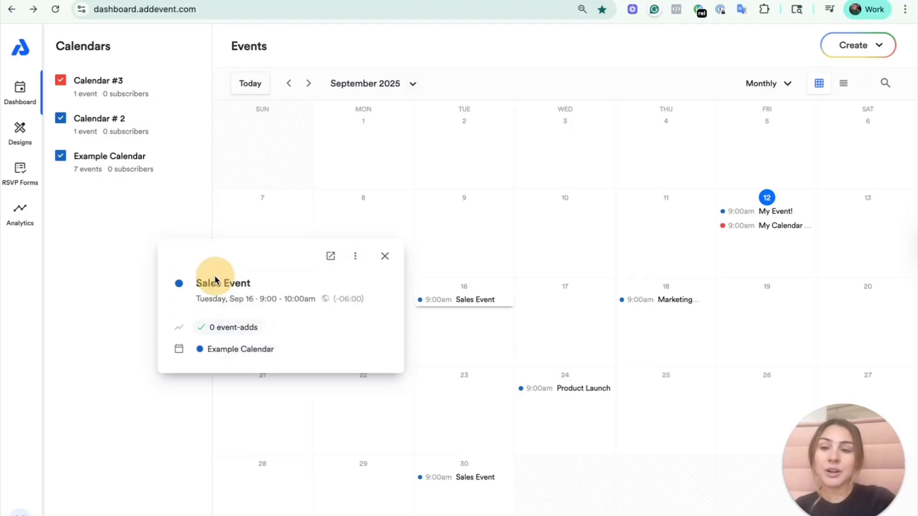
pyautogui.click(215, 281)
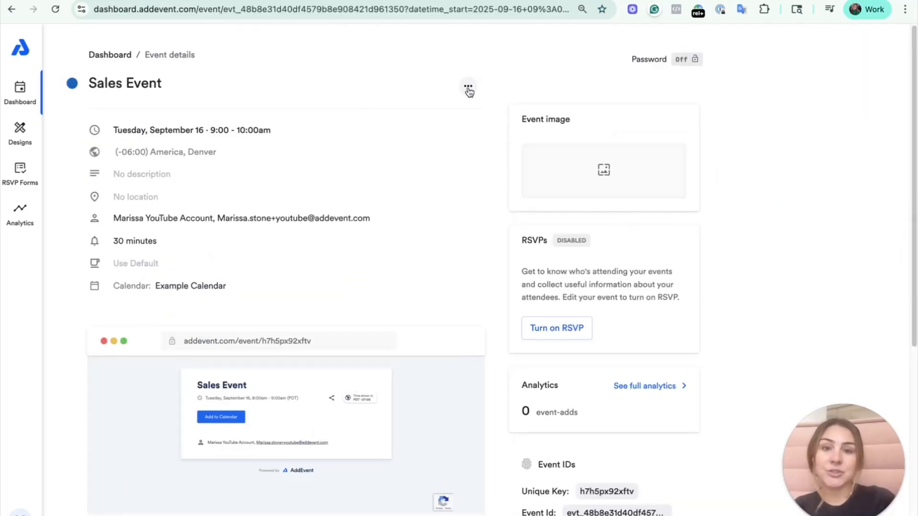
# - Open the Sales Event for editing, cancel without making changes, and return to the dashboard
pyautogui.click(468, 87)
pyautogui.click(426, 119)
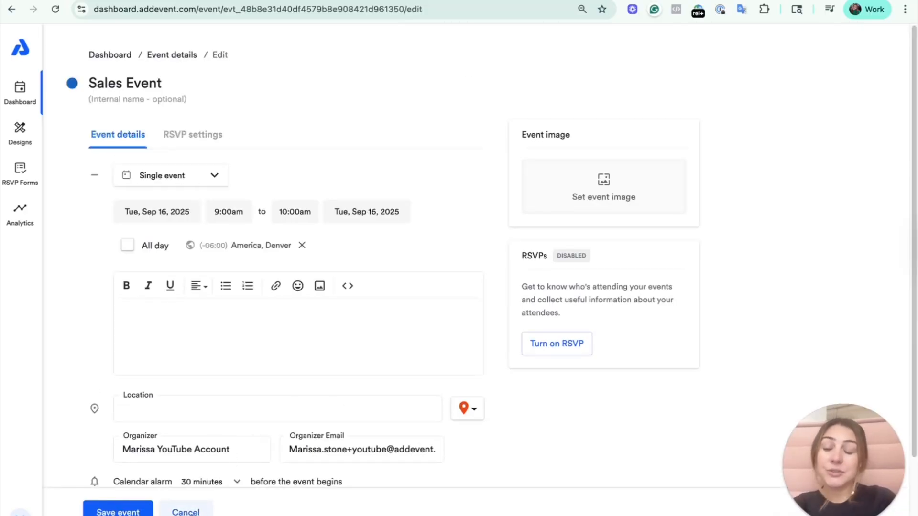
pyautogui.click(185, 511)
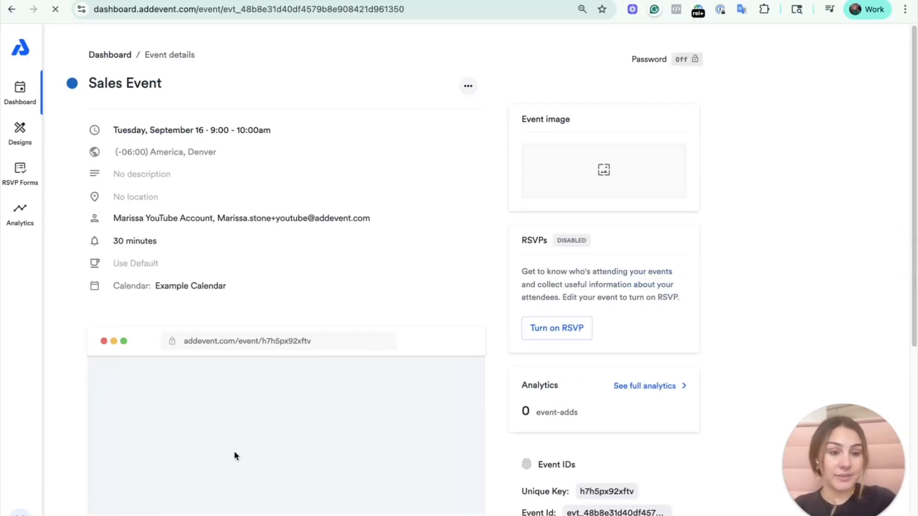
pyautogui.click(108, 56)
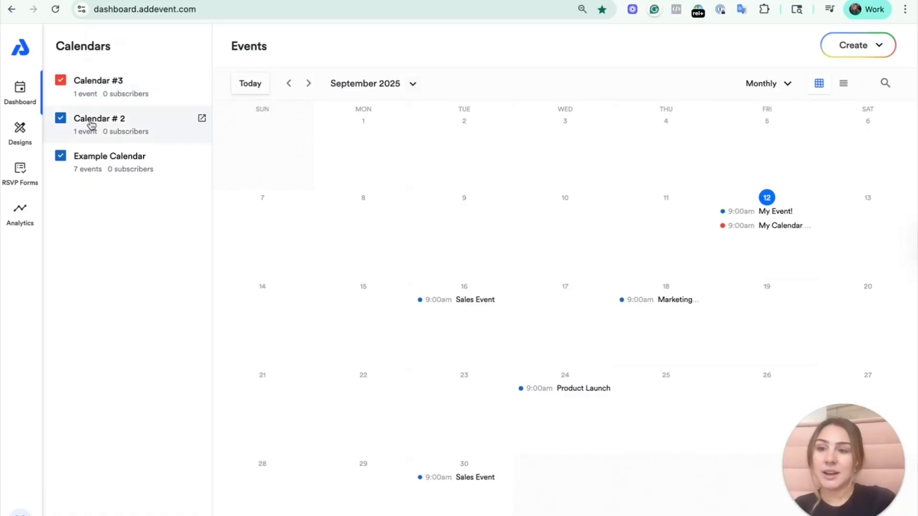
# - Open the Example Calendar for editing and review its time zone, event template and subscriber settings
pyautogui.click(125, 157)
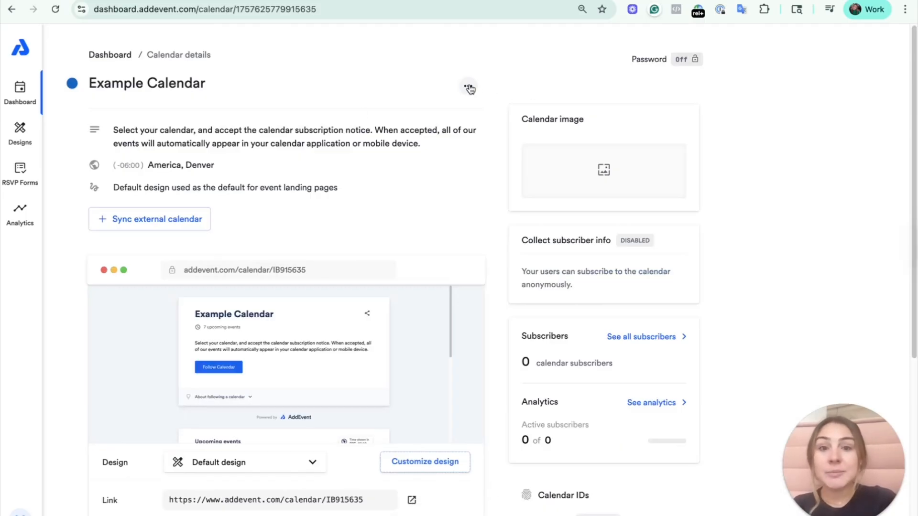
pyautogui.click(468, 87)
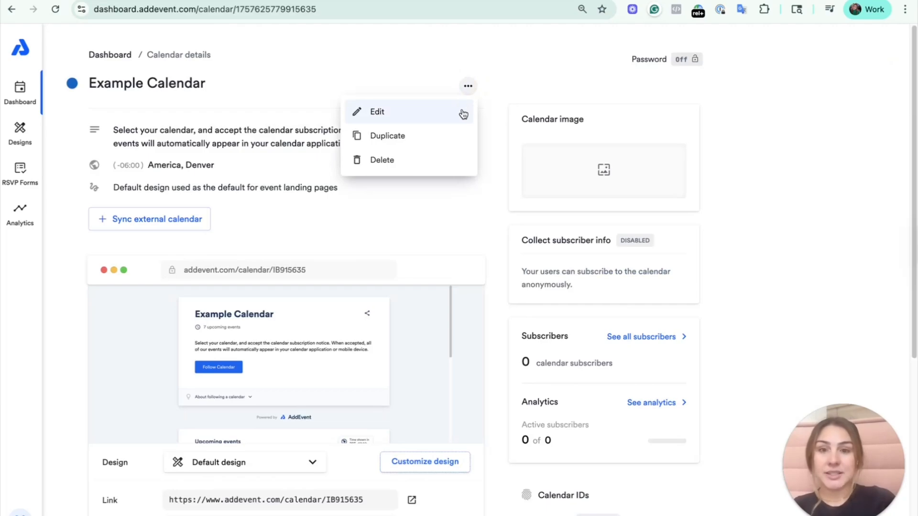
pyautogui.click(463, 113)
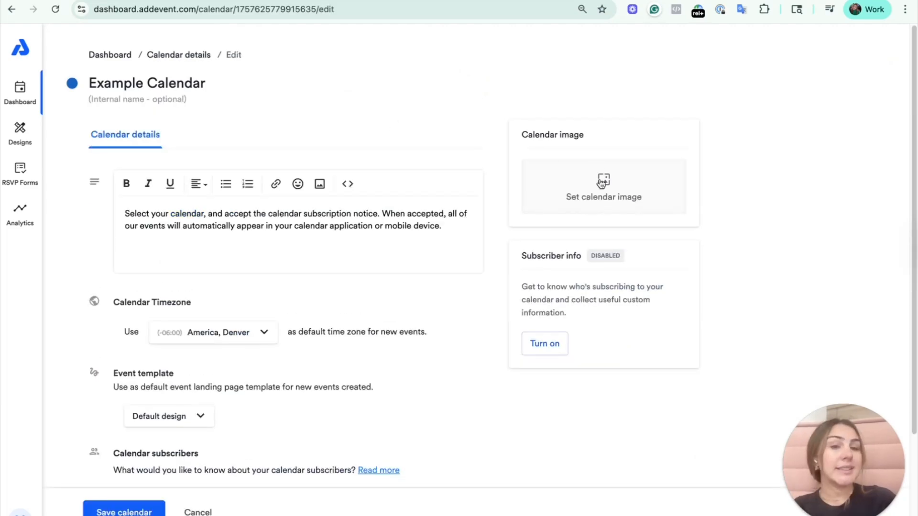
pyautogui.scroll(-3, 497, 216)
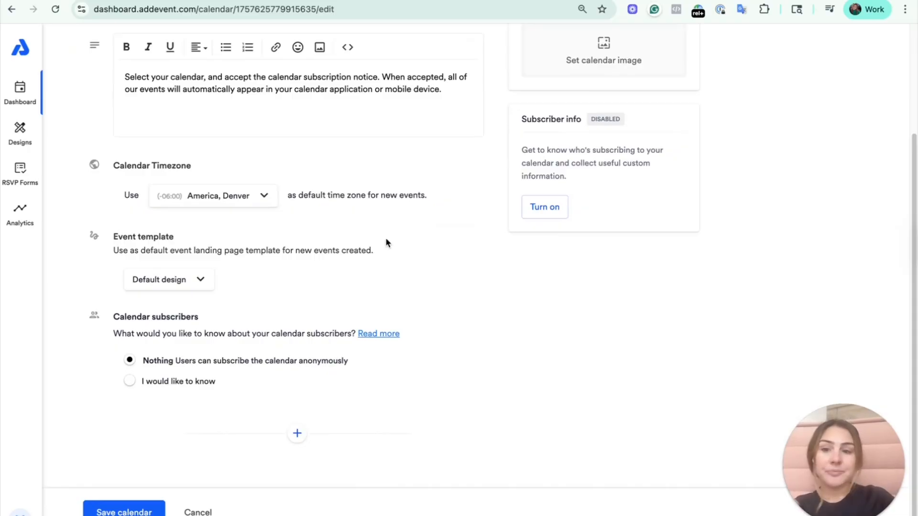
# - Cancel editing the Example Calendar to return to the dashboard, and review the help and account options
pyautogui.click(218, 511)
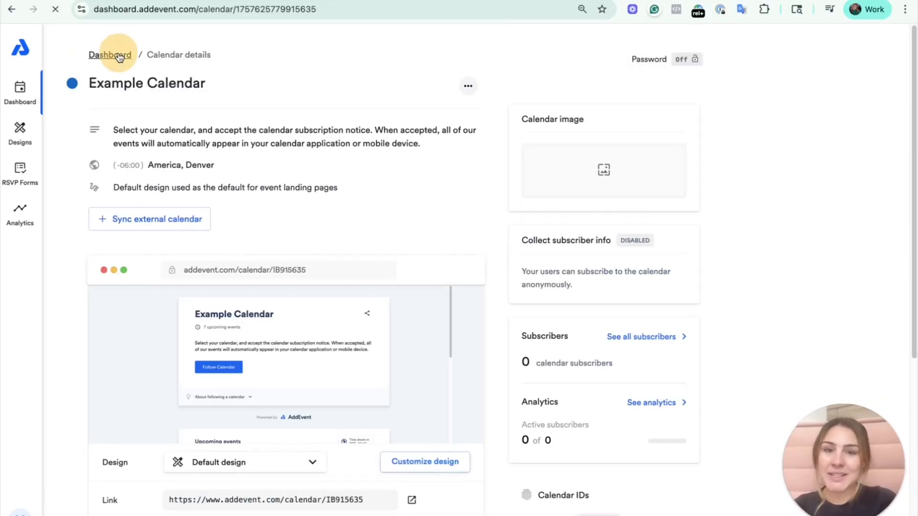
pyautogui.click(119, 55)
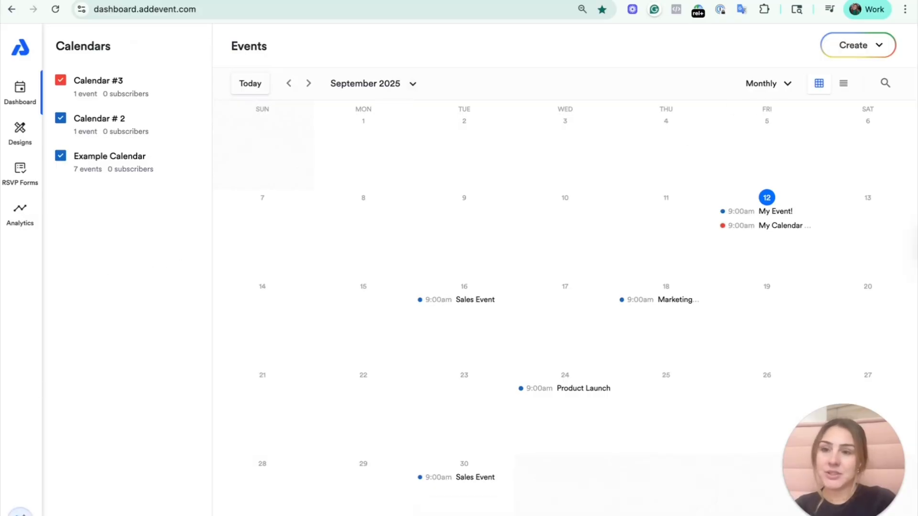
pyautogui.click(20, 512)
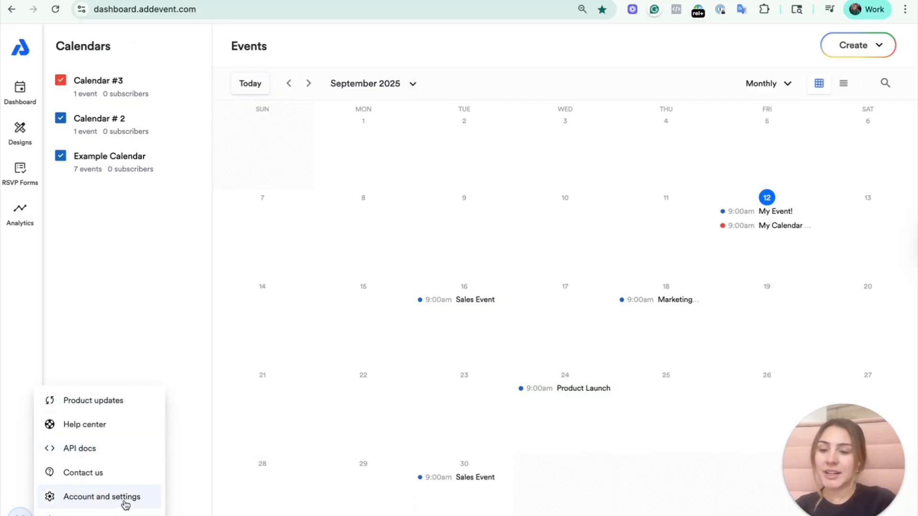
pyautogui.click(186, 470)
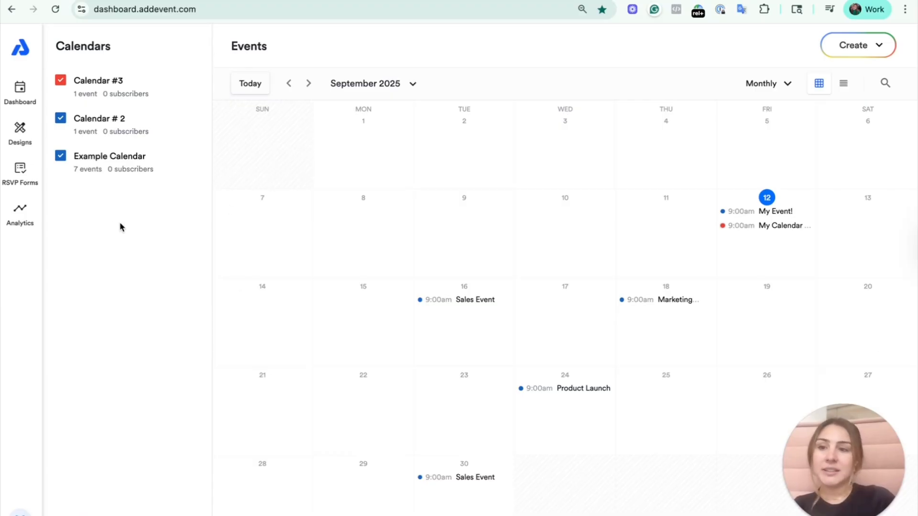
# - View the Designs, RSVP Forms, Analytics, and Account and settings pages in turn
pyautogui.click(31, 130)
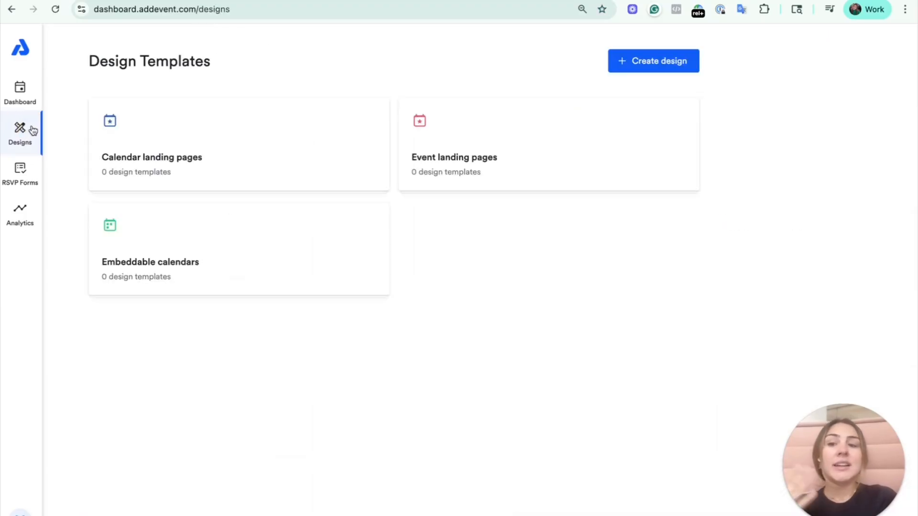
pyautogui.click(15, 170)
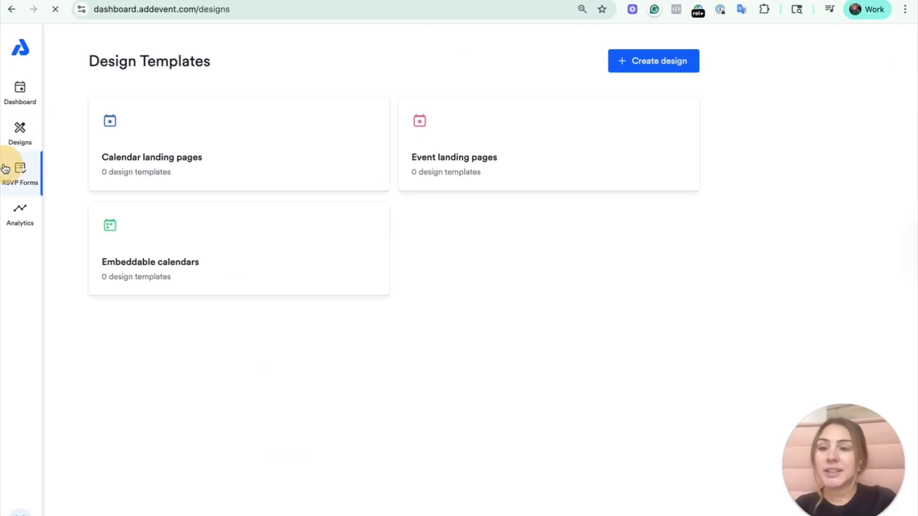
pyautogui.click(20, 213)
pyautogui.click(21, 511)
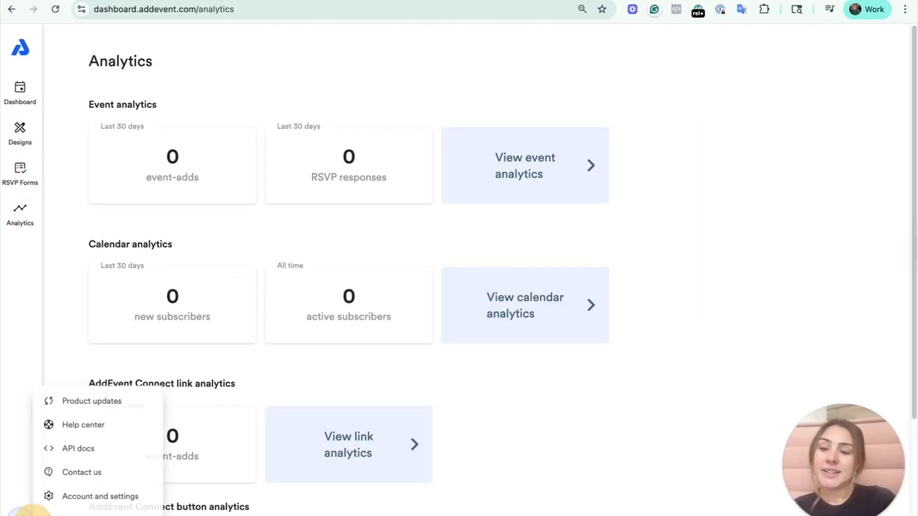
pyautogui.click(117, 497)
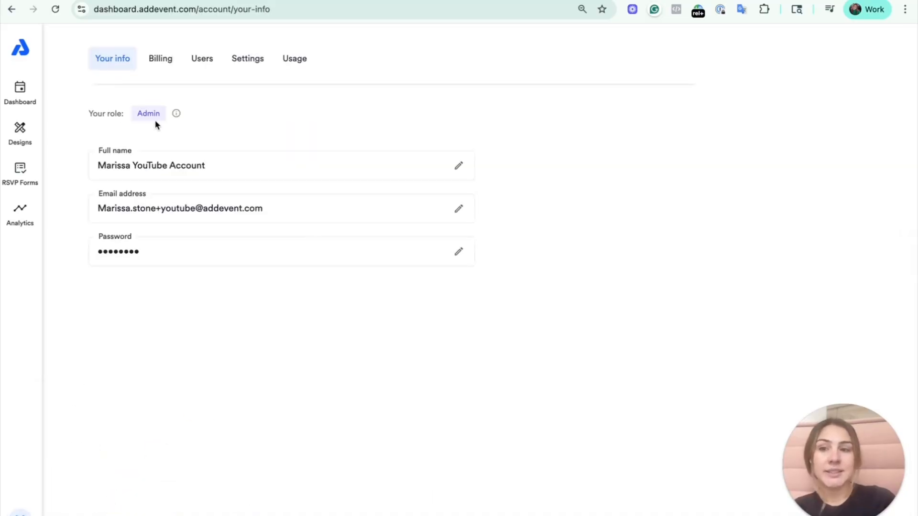
# - Return to the dashboard and advance the monthly calendar to October 2025
pyautogui.click(21, 93)
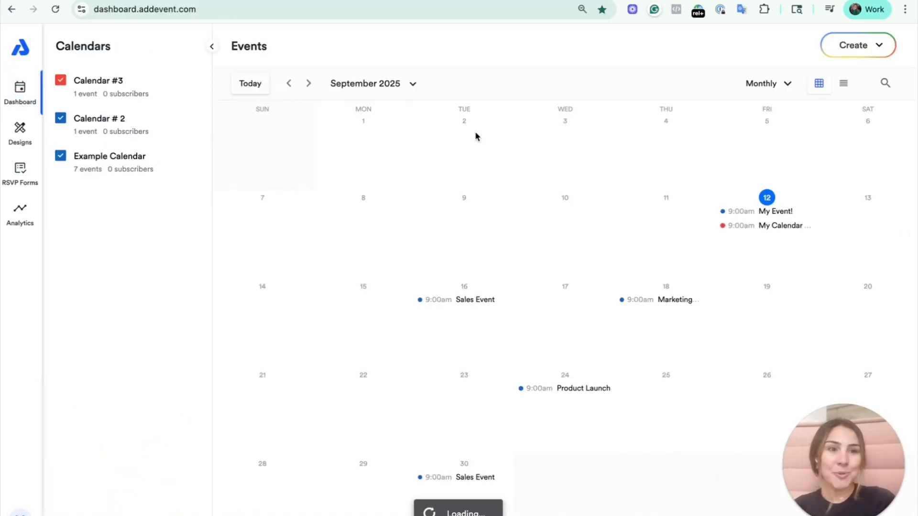
pyautogui.click(309, 85)
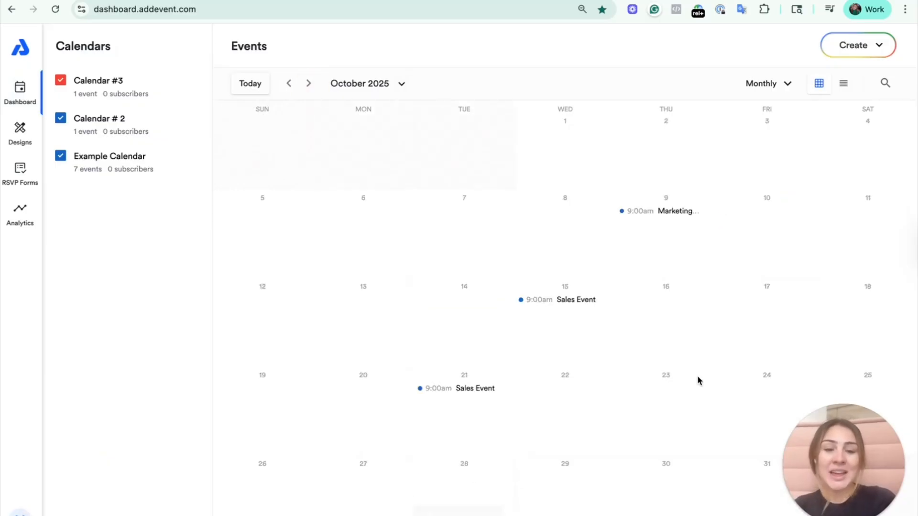